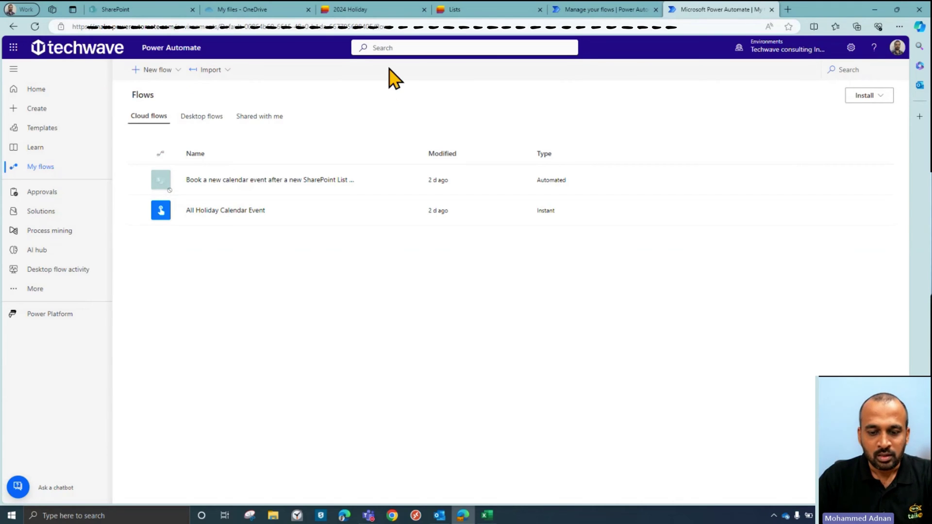
# - Bring the Excel workbook listing the 10 holidays of 2024 to the front
pyautogui.click(488, 517)
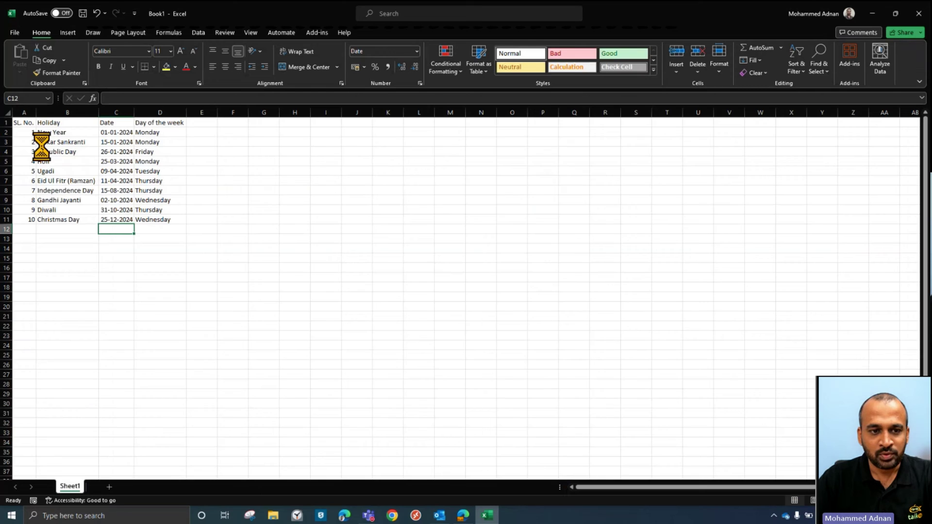
# - Highlight the holiday names, dates and weekdays in columns B–D, then return to the 2024 Holiday list
pyautogui.scroll(3, 48, 141)
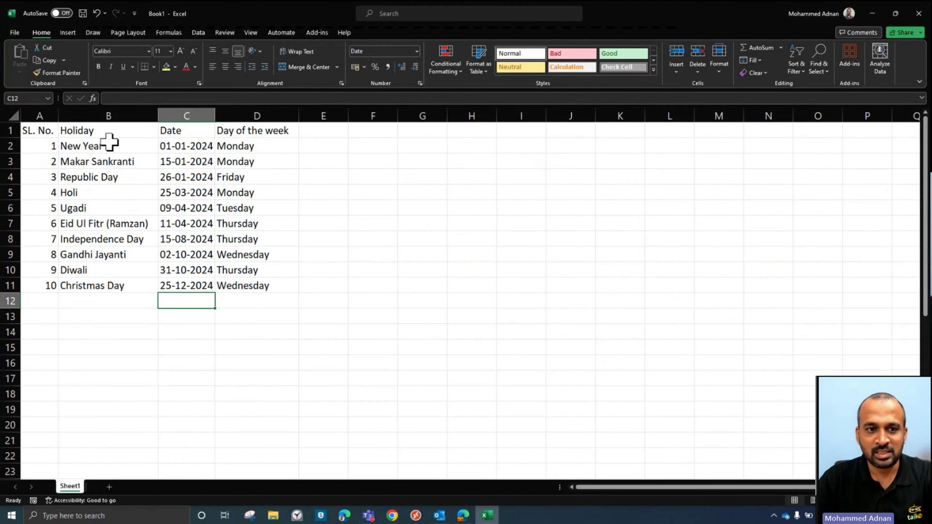
pyautogui.moveTo(108, 131); pyautogui.dragTo(109, 285)
pyautogui.moveTo(187, 145); pyautogui.dragTo(185, 285)
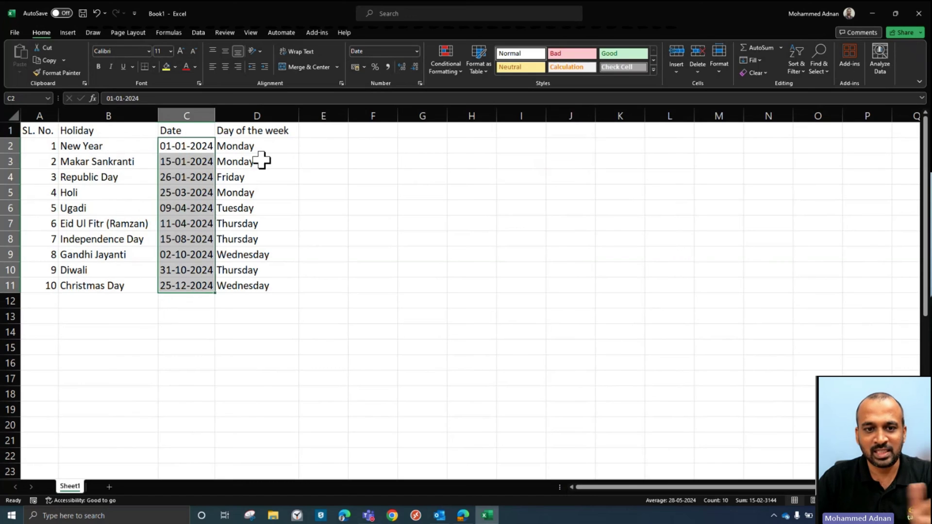
pyautogui.moveTo(257, 146); pyautogui.dragTo(269, 254)
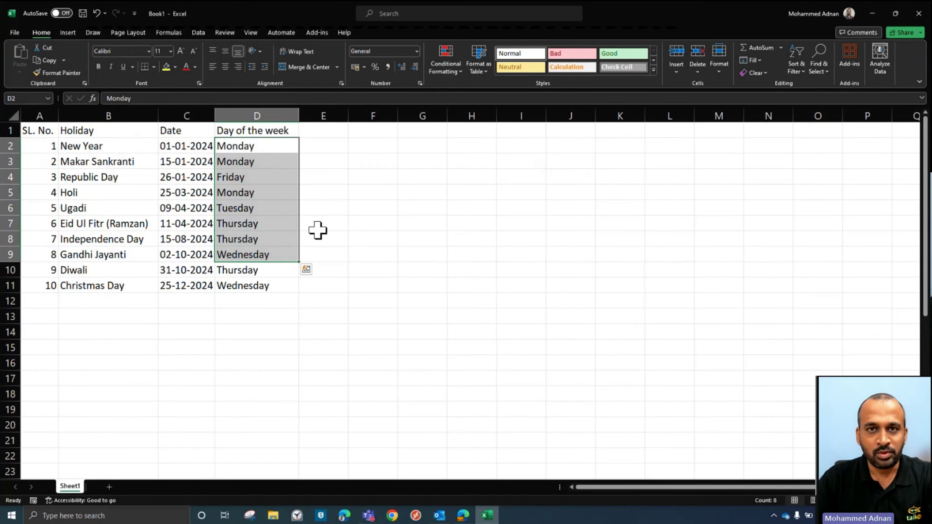
pyautogui.hotkey('alt', 'Tab')
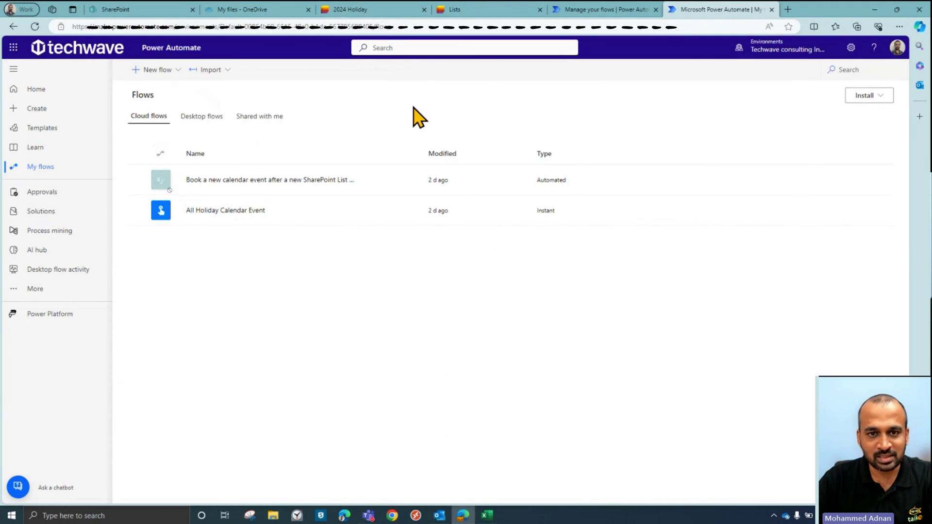
pyautogui.click(369, 10)
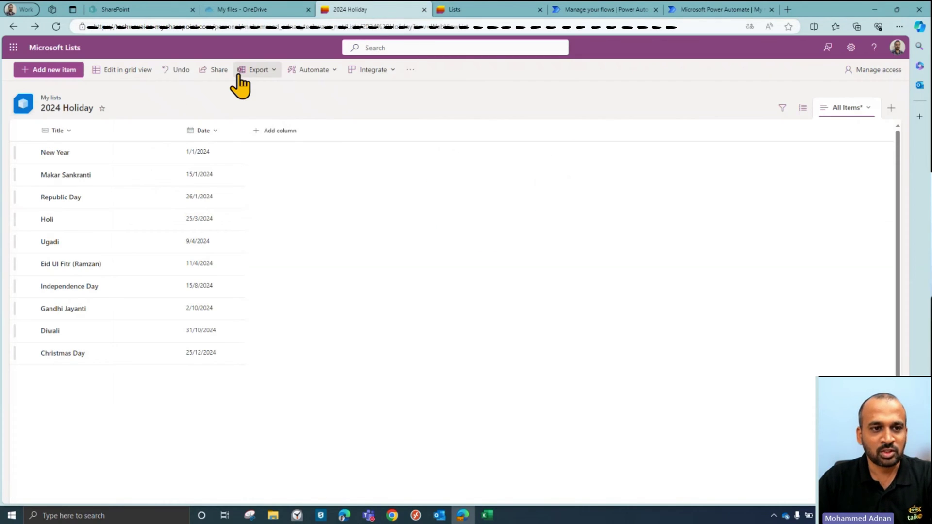
pyautogui.click(14, 48)
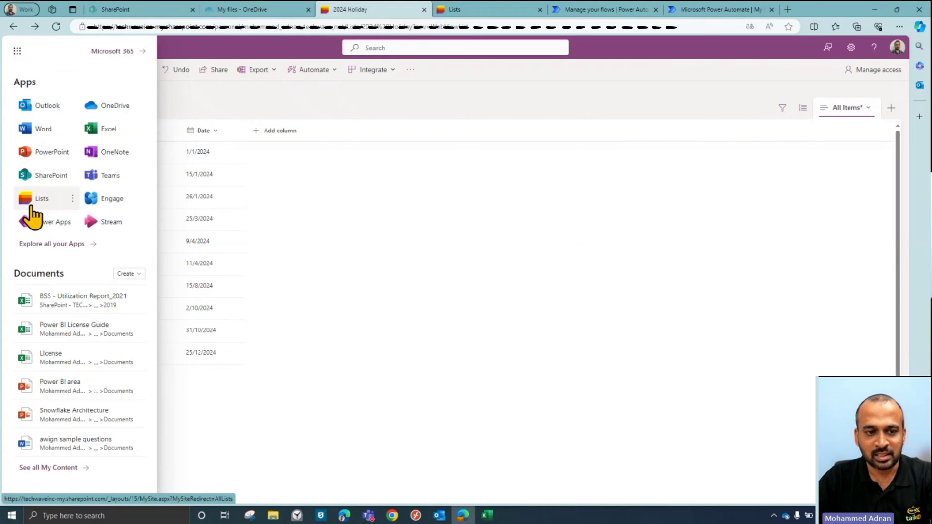
pyautogui.click(480, 13)
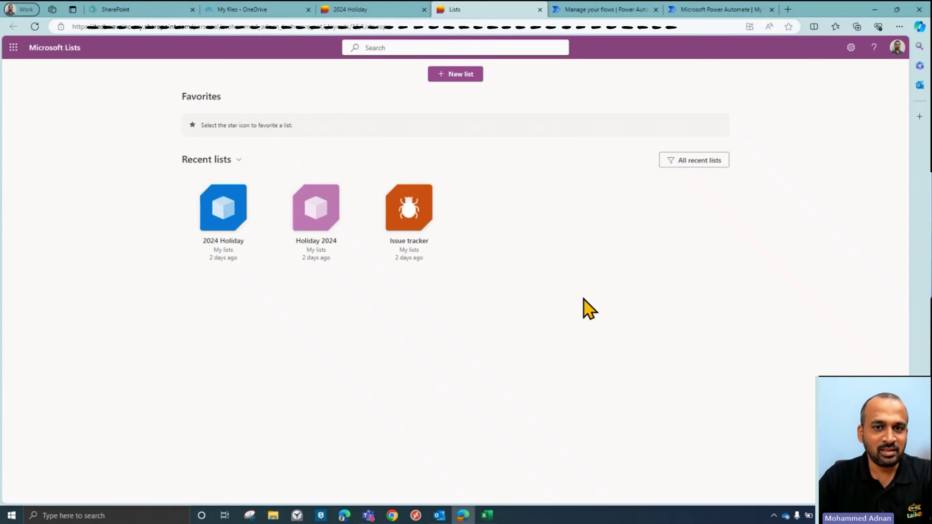
pyautogui.click(456, 76)
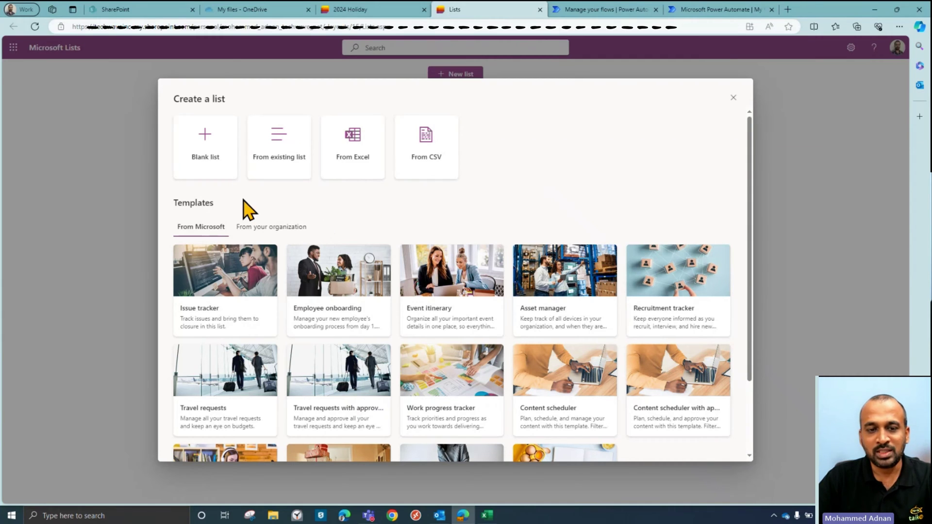
pyautogui.click(733, 98)
pyautogui.click(396, 10)
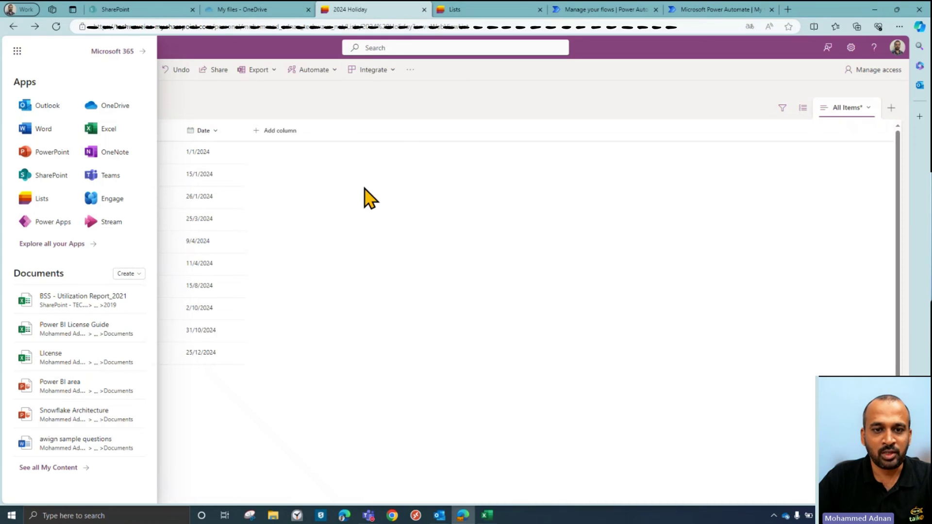
pyautogui.click(388, 117)
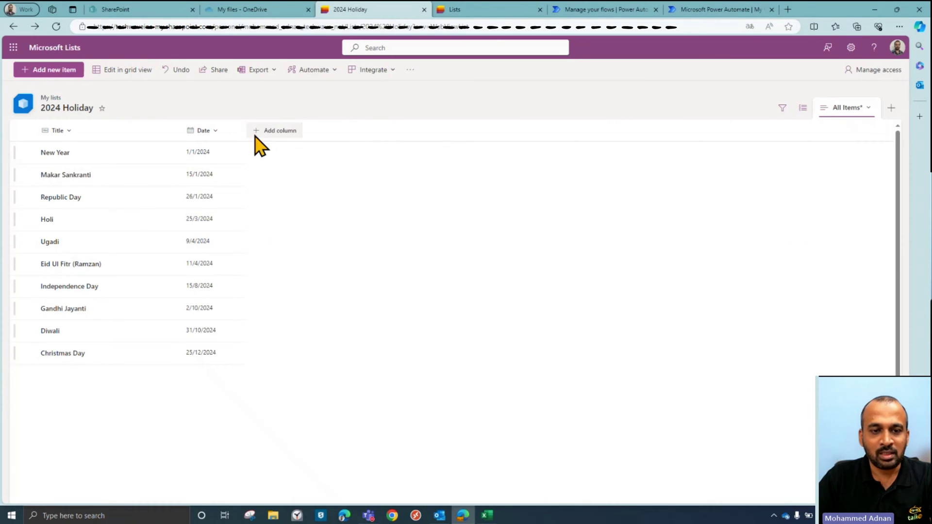
pyautogui.click(289, 136)
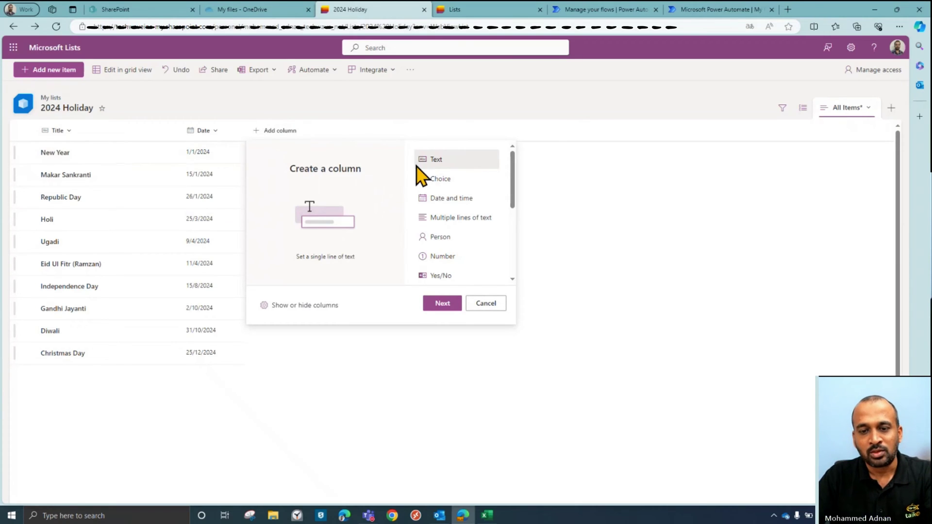
pyautogui.click(473, 202)
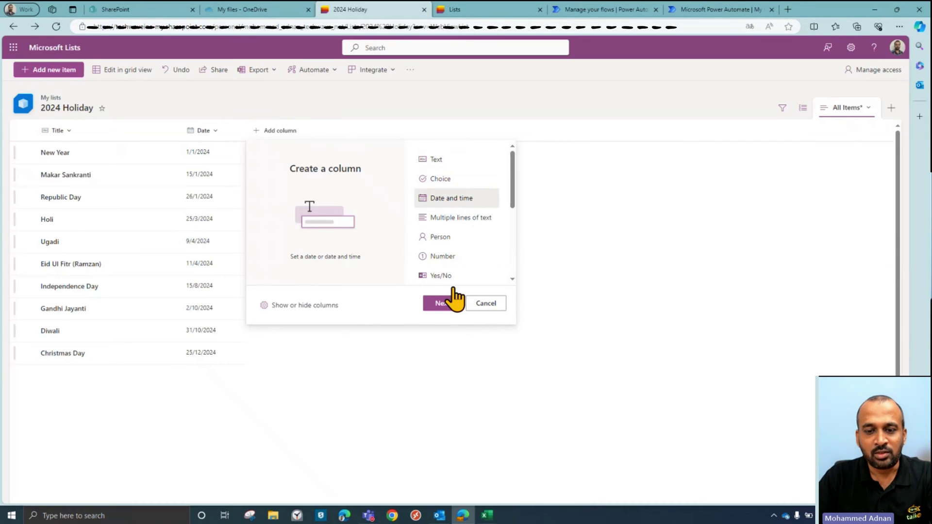
pyautogui.click(444, 304)
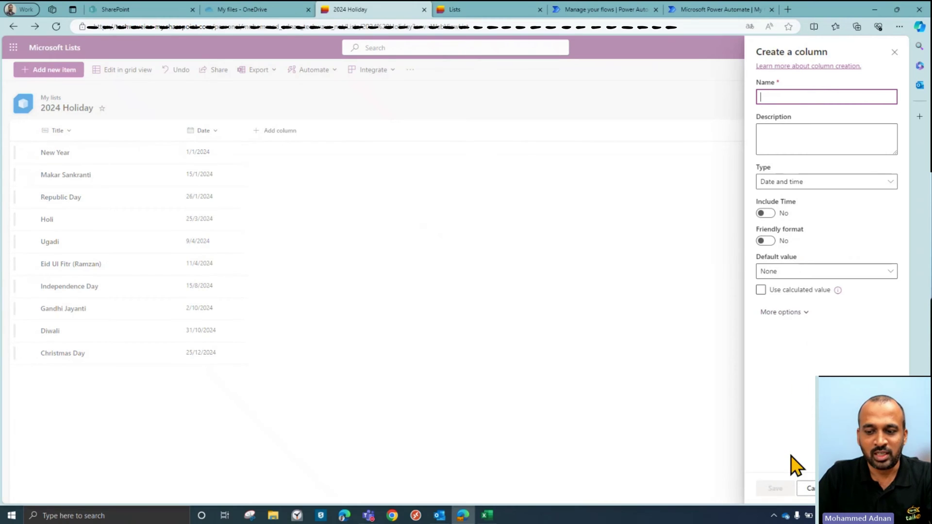
pyautogui.write('ssw')
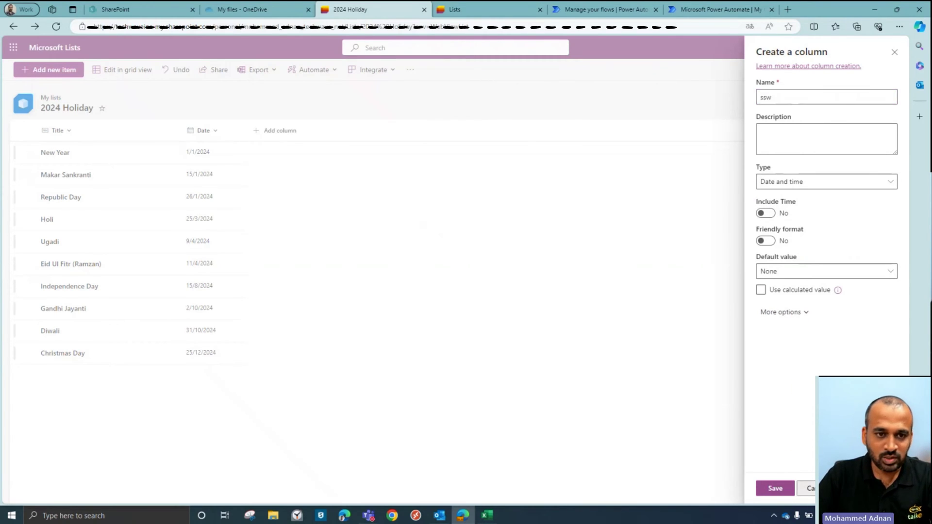
pyautogui.click(813, 488)
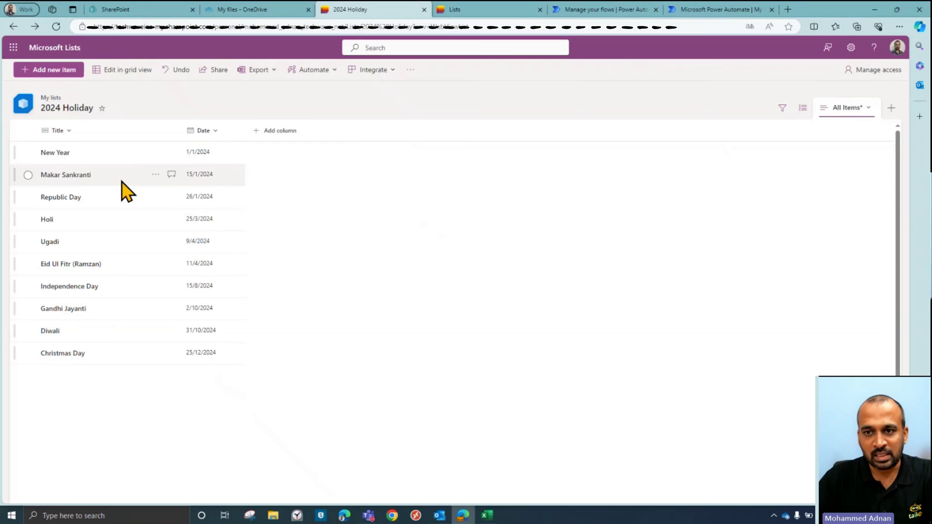
# - Review the calendar-event flow's details and account panel, then go to the Power Automate Home page
pyautogui.click(609, 9)
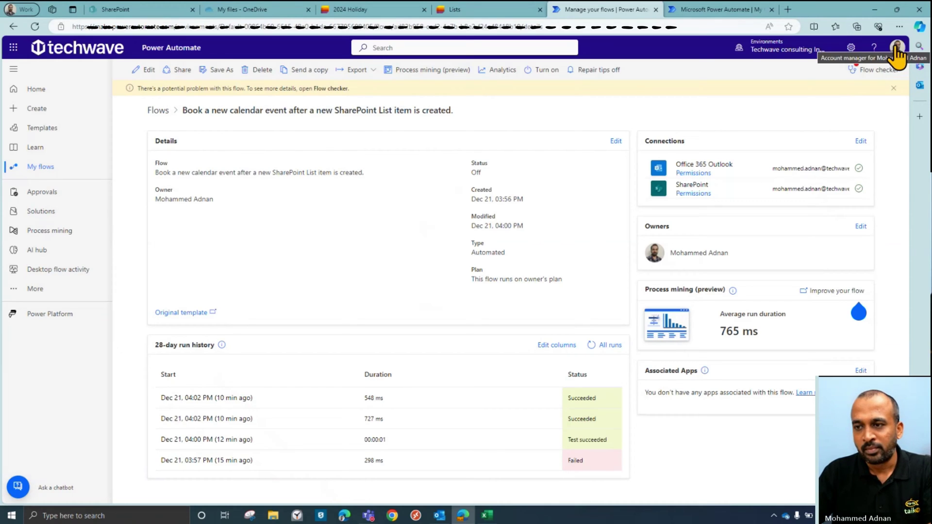
pyautogui.click(897, 49)
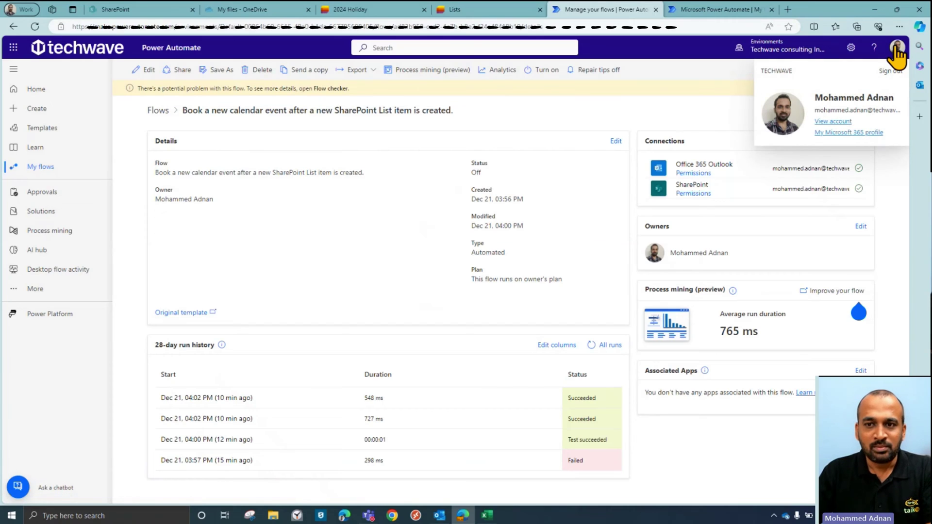
pyautogui.click(665, 73)
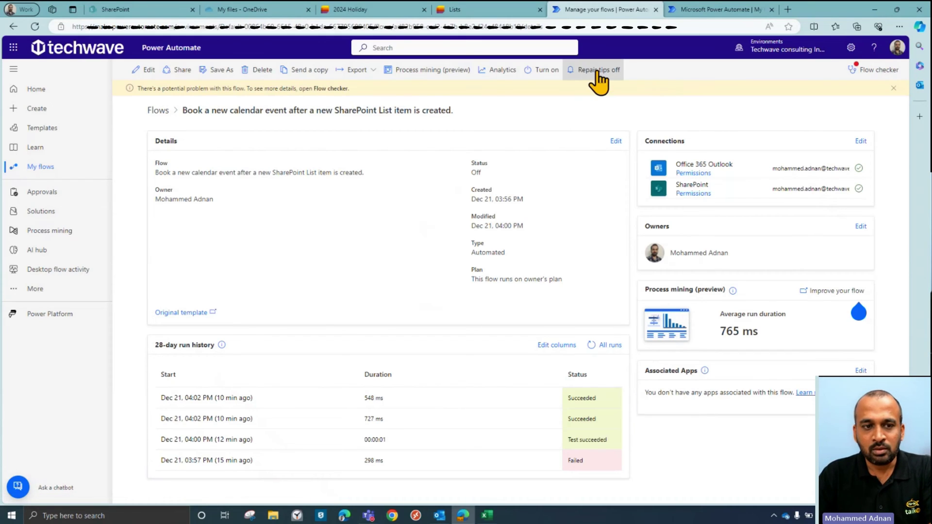
pyautogui.click(57, 94)
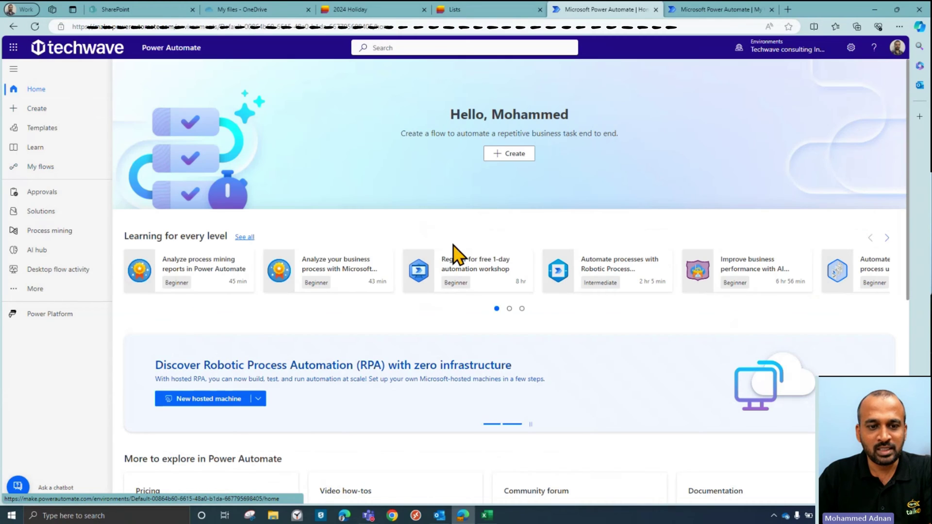
# - Open the calendar-event flow for editing from My flows, then return to the 2024 Holiday list
pyautogui.click(41, 167)
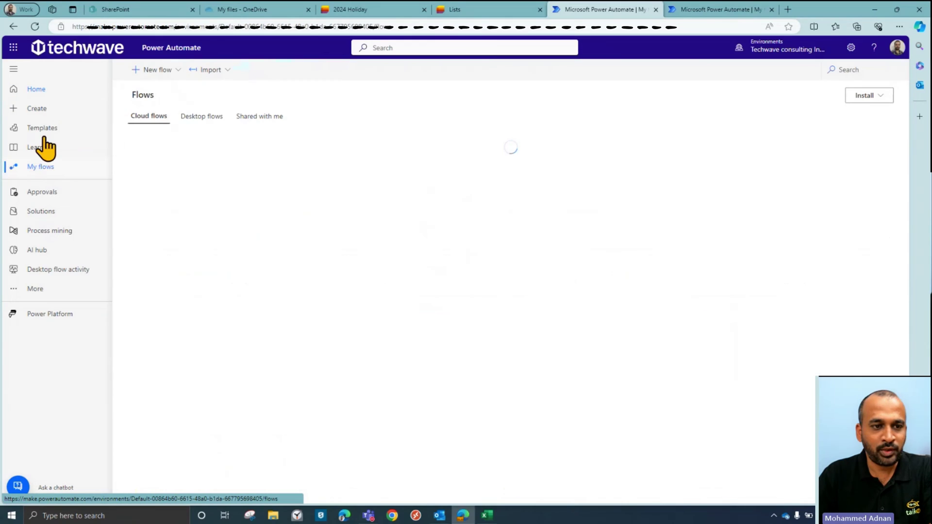
pyautogui.click(174, 74)
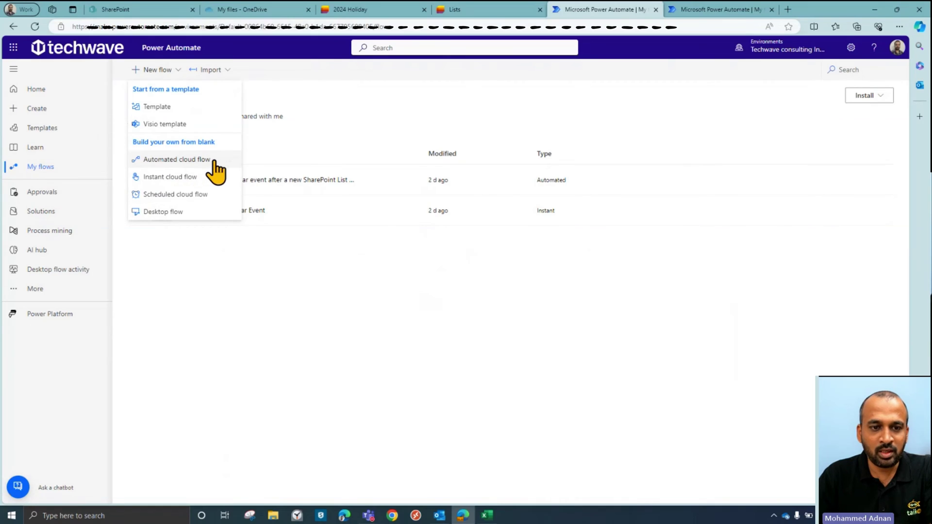
pyautogui.click(285, 276)
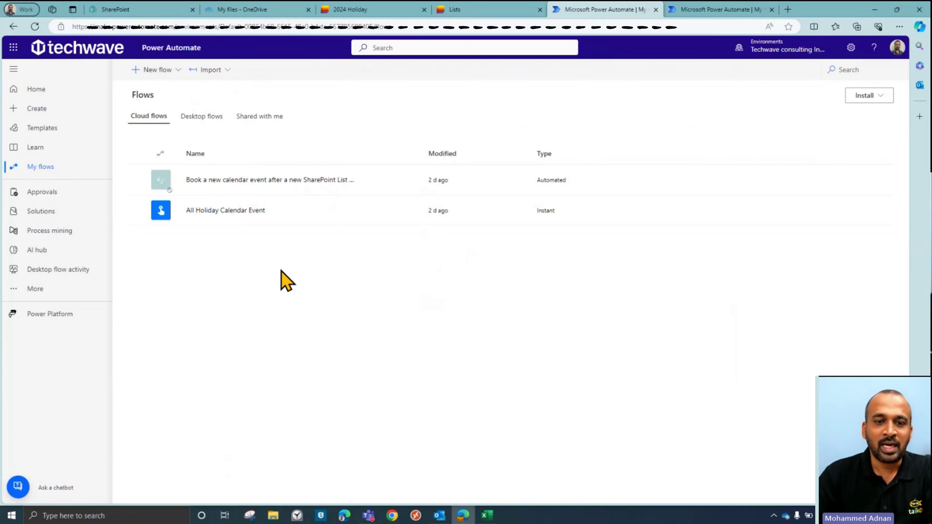
pyautogui.click(277, 180)
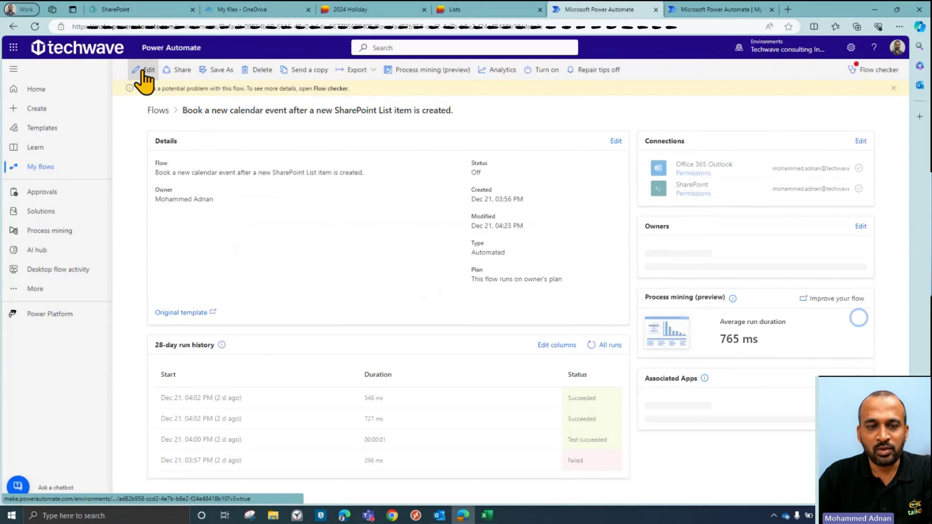
pyautogui.click(144, 71)
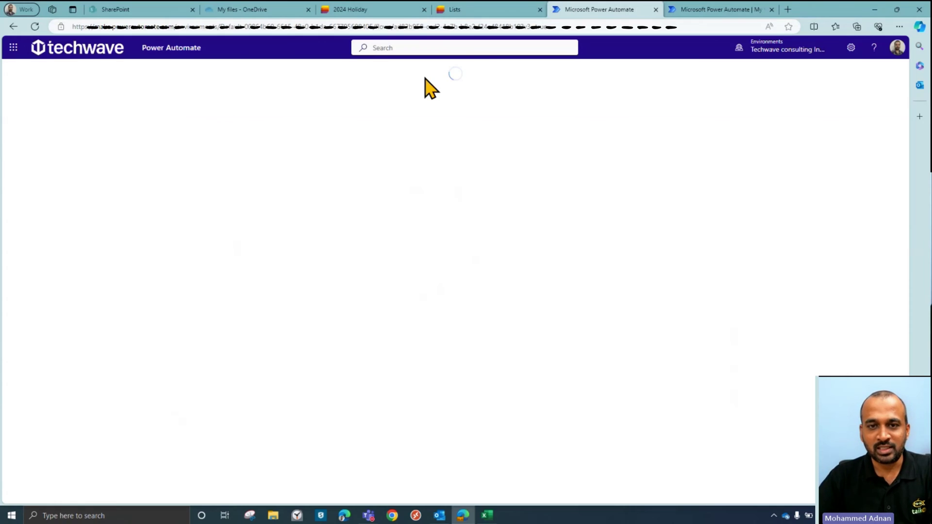
pyautogui.click(393, 11)
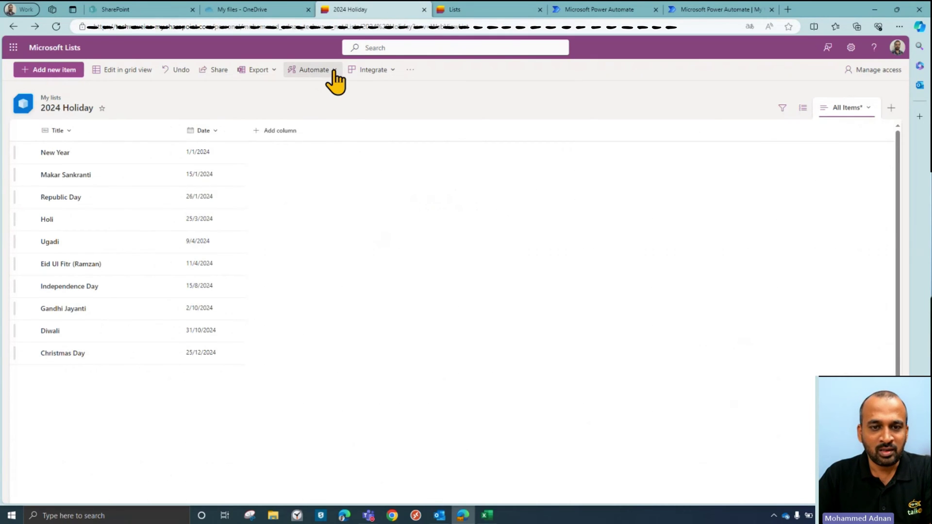
# - Through Integrate > Power Automate > Create a flow, open the full SharePoint template gallery in a new tab
pyautogui.click(391, 70)
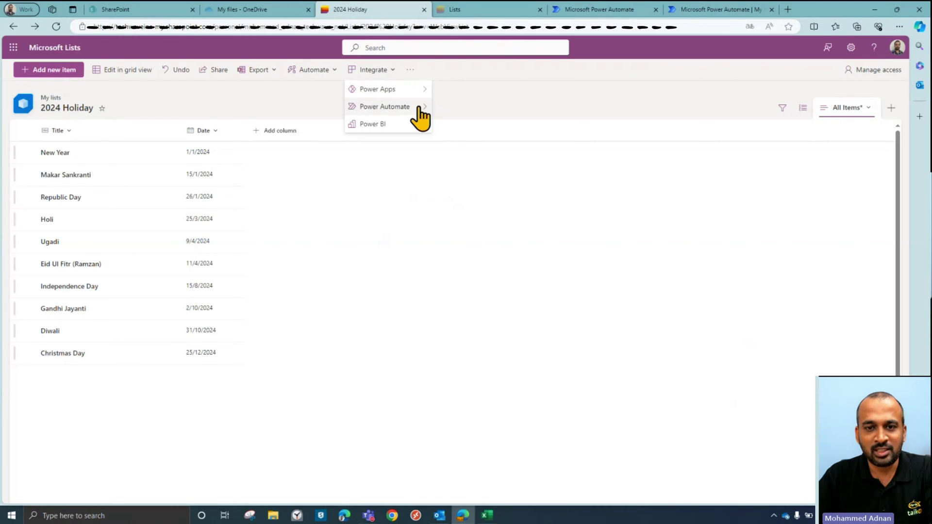
pyautogui.moveTo(407, 115)
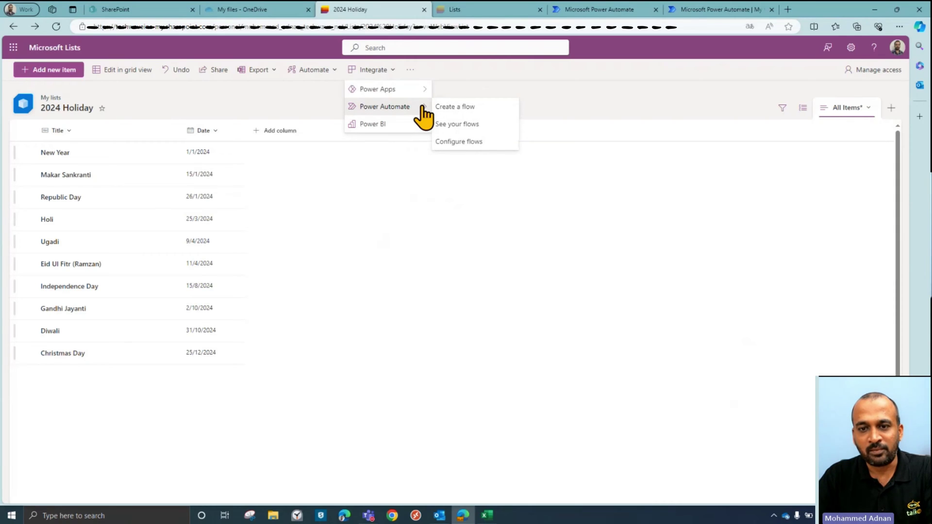
pyautogui.click(499, 109)
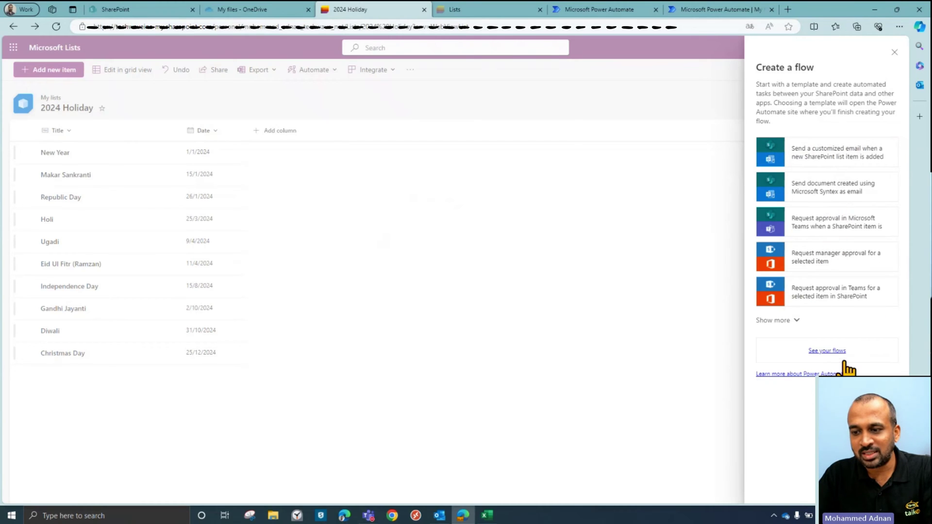
pyautogui.click(779, 321)
pyautogui.scroll(-6, 825, 313)
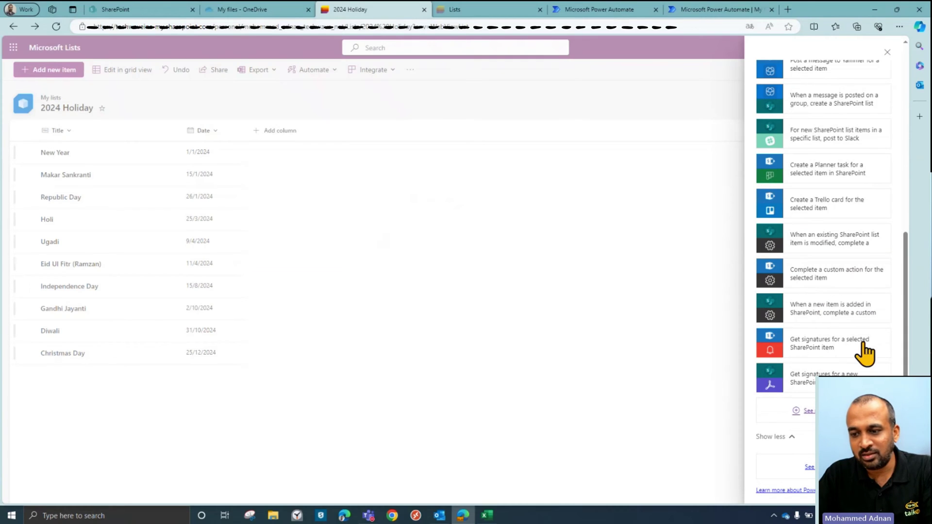
pyautogui.click(797, 411)
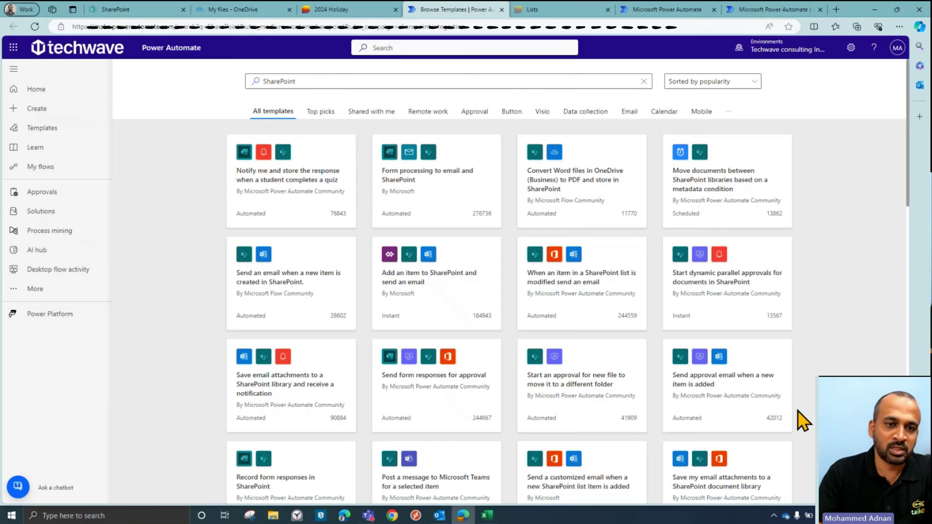
# - Search templates for 'sharepoint list outlook event' and open the new-list-item calendar-event template
pyautogui.click(337, 82)
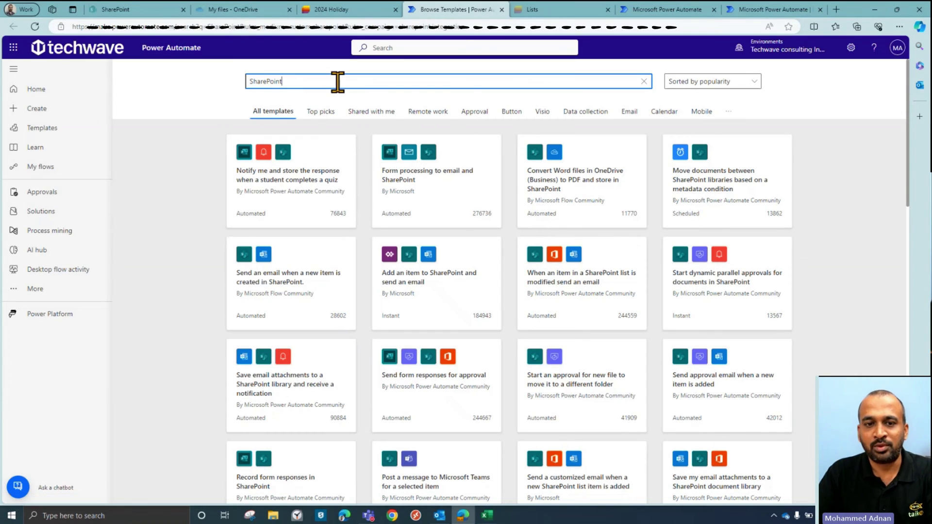
pyautogui.write('li')
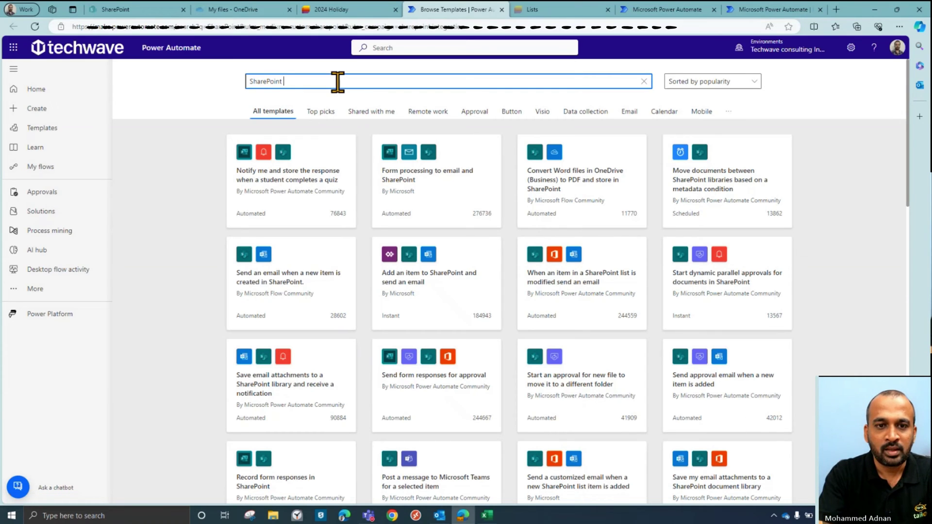
pyautogui.write('st to outlo')
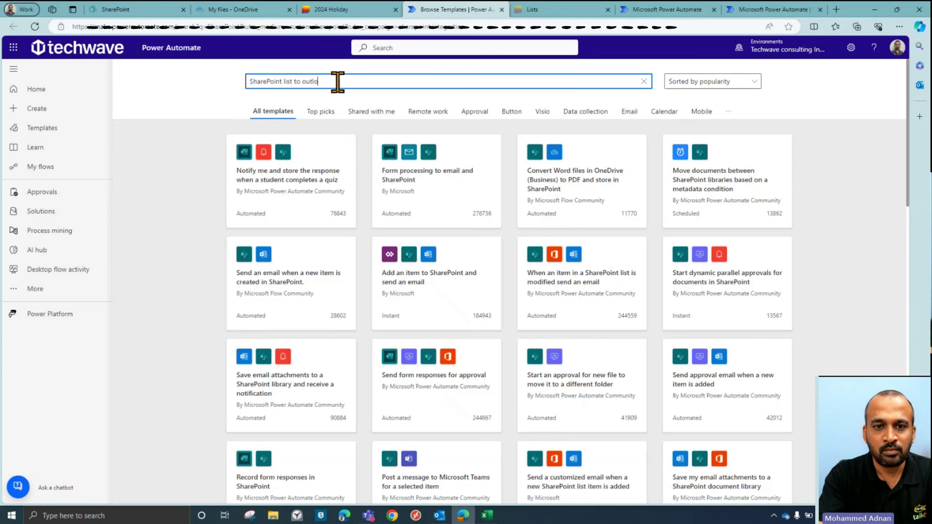
pyautogui.write('ok event')
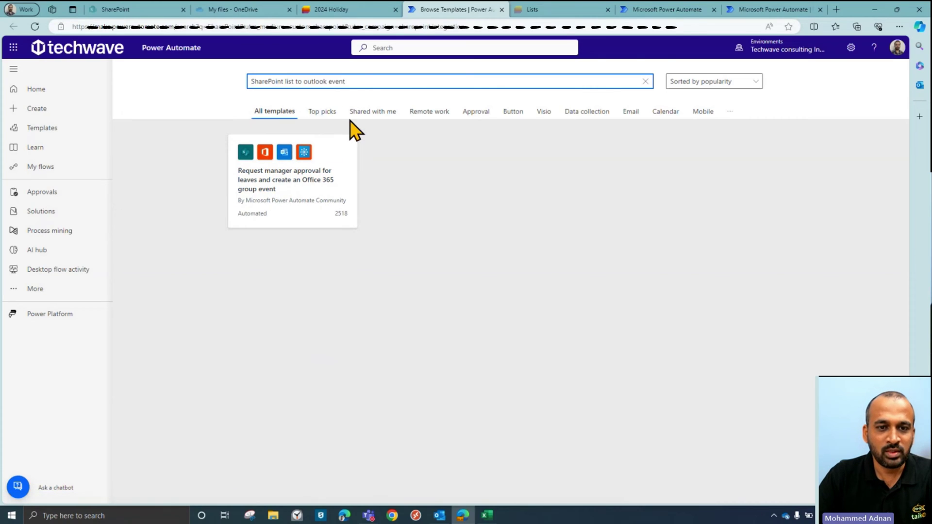
pyautogui.doubleClick(290, 82)
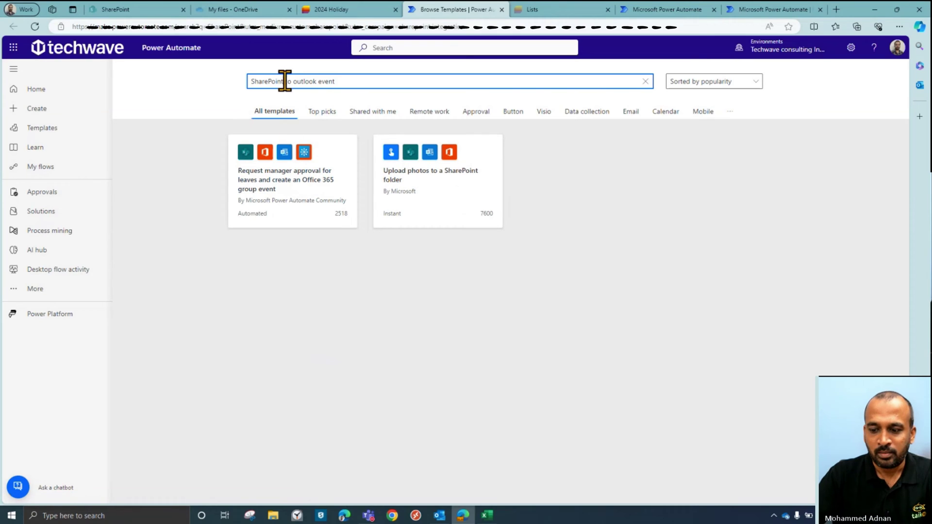
pyautogui.write('list')
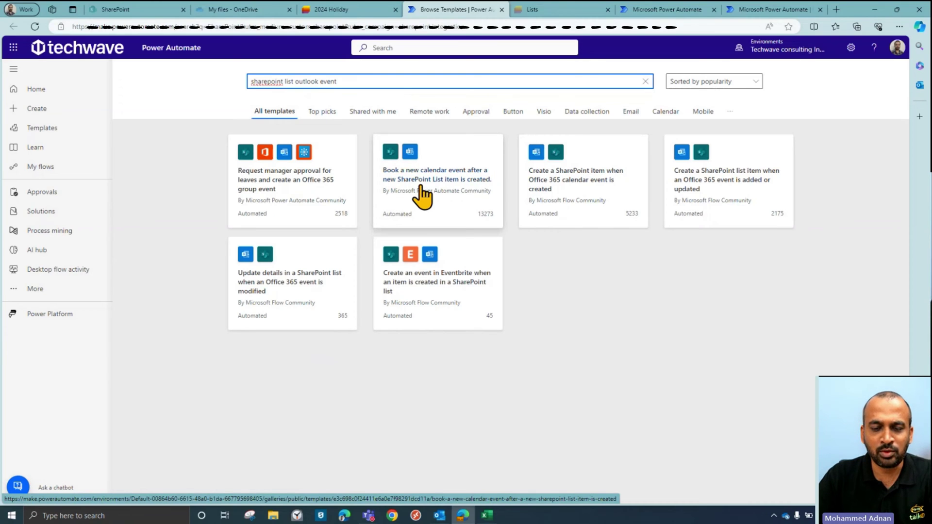
pyautogui.click(467, 204)
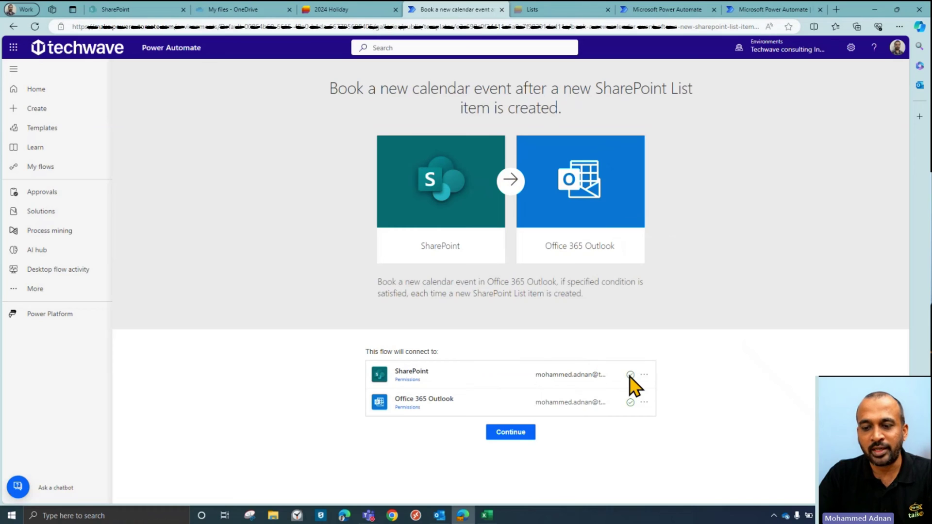
# - Accept the SharePoint and Office 365 Outlook connections and create the flow from the template
pyautogui.click(512, 432)
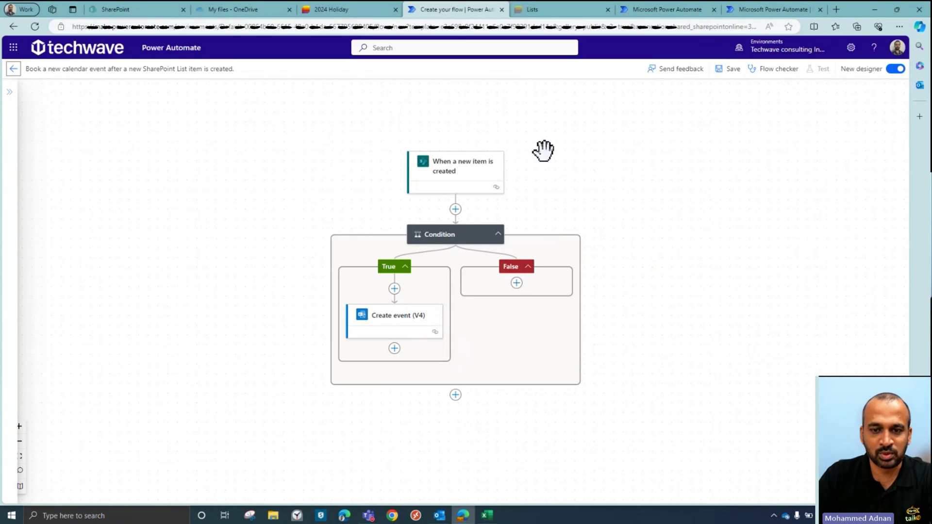
# - Expand the flow details and select the 'When a new item is created' trigger, then return to the 2024 Holiday list
pyautogui.click(9, 93)
pyautogui.click(461, 178)
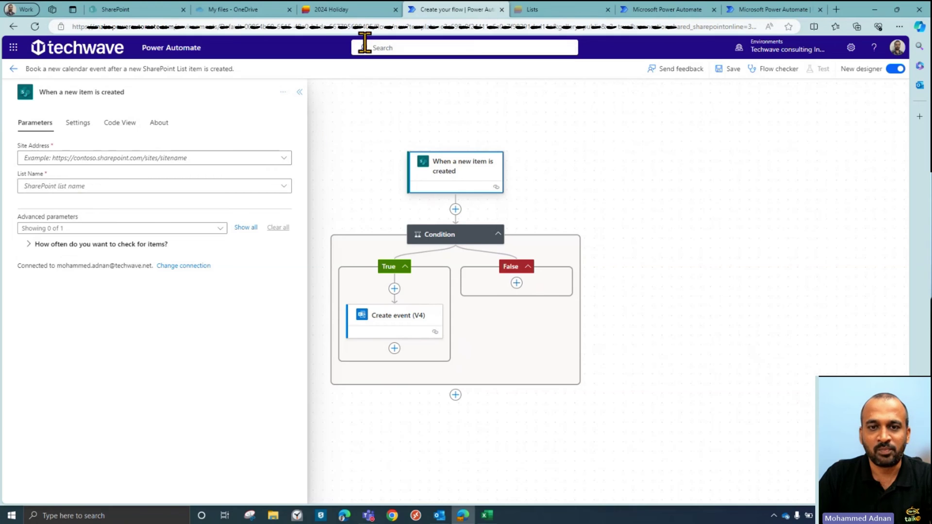
pyautogui.click(364, 9)
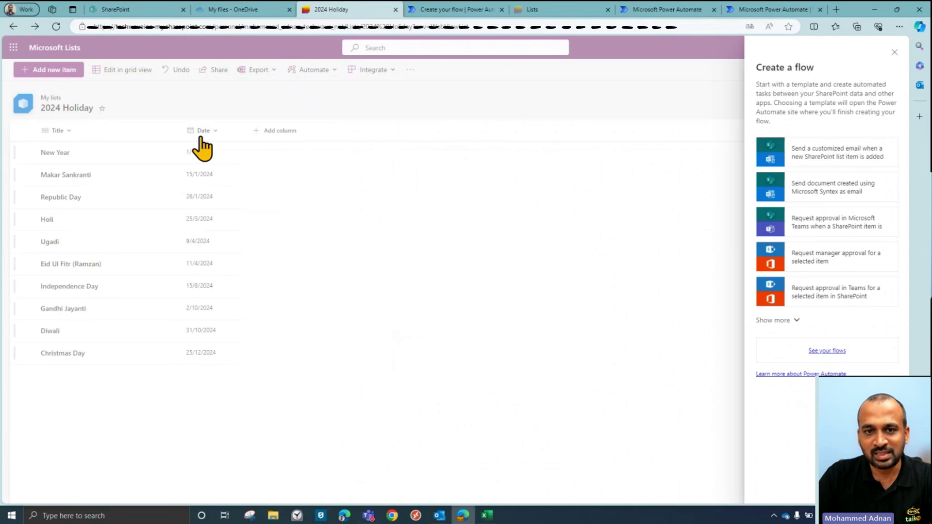
# - Close the Create a flow panel and copy the 2024 Holiday list's URL, then return to the designer
pyautogui.click(464, 9)
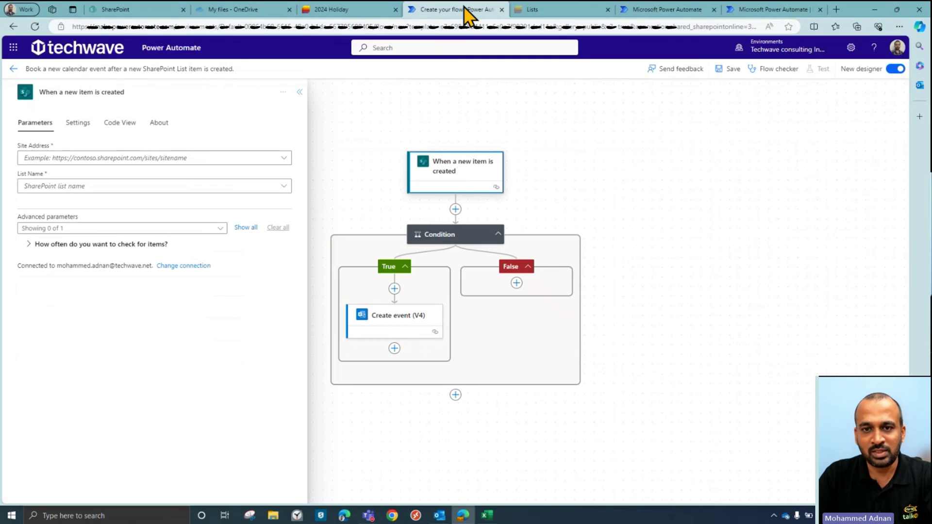
pyautogui.click(364, 11)
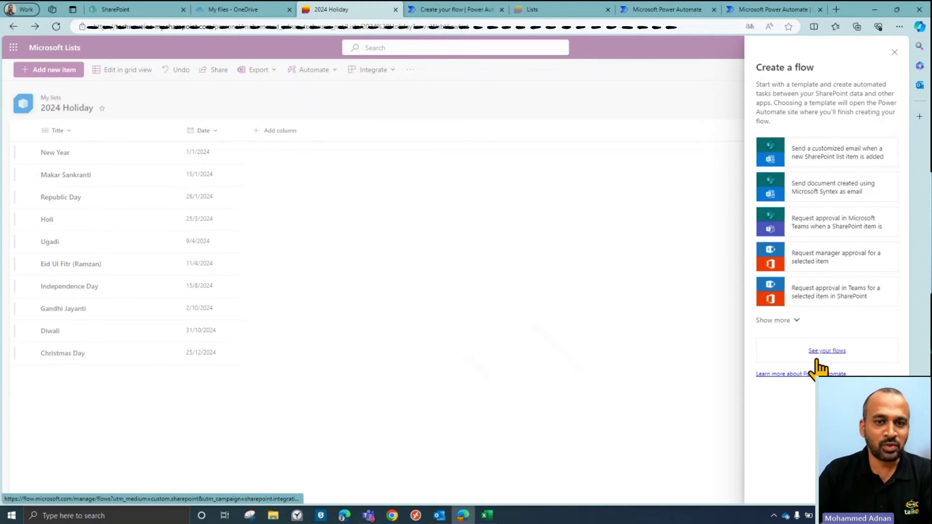
pyautogui.click(464, 8)
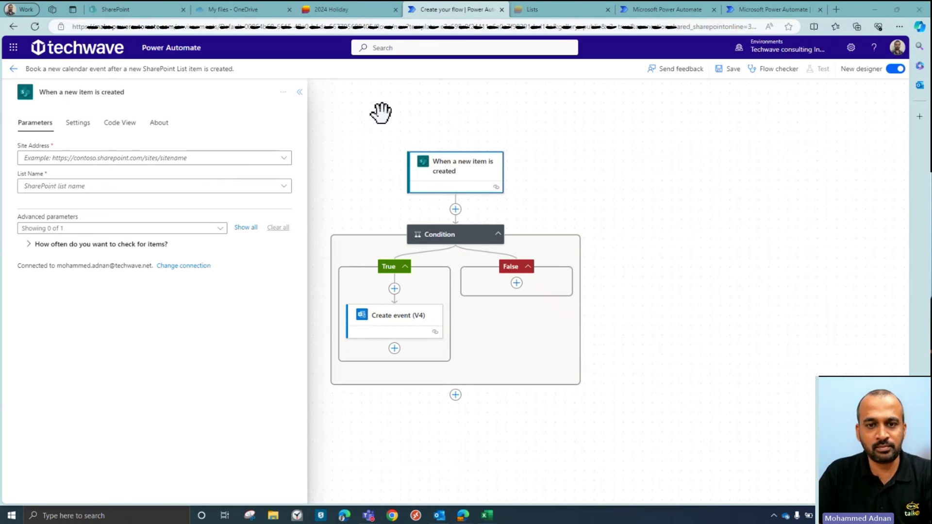
pyautogui.hotkey('ctrl', 'shift', 'Tab')
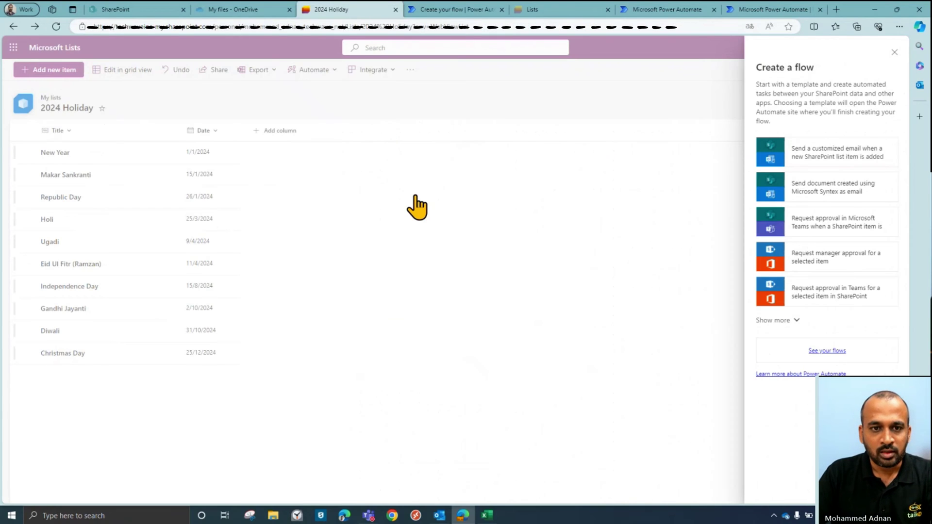
pyautogui.click(412, 206)
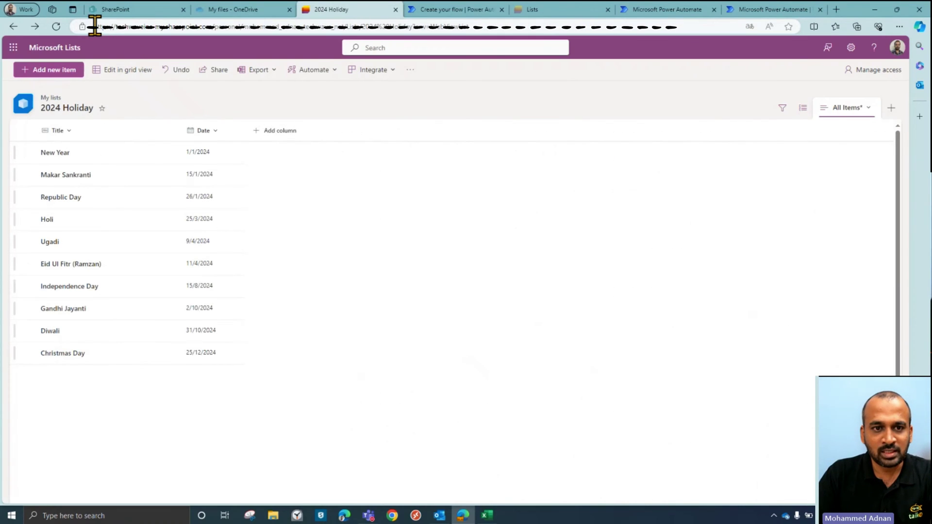
pyautogui.moveTo(93, 26); pyautogui.dragTo(359, 27)
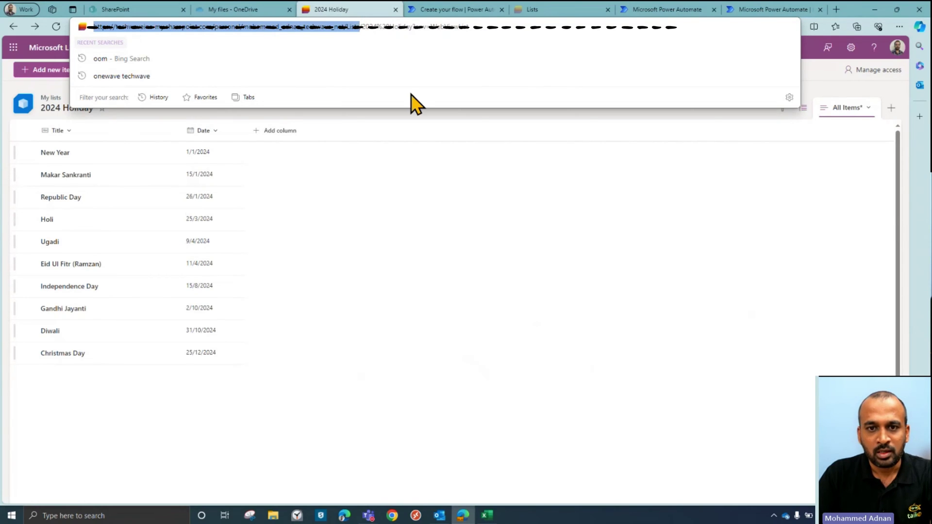
pyautogui.click(458, 10)
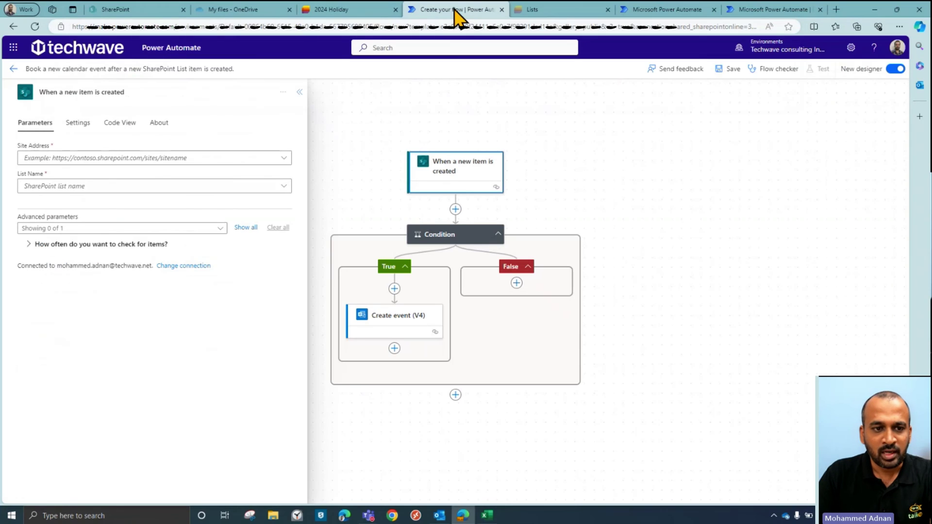
# - Paste the copied 2024 Holiday list URL as the trigger's Site Address
pyautogui.click(230, 160)
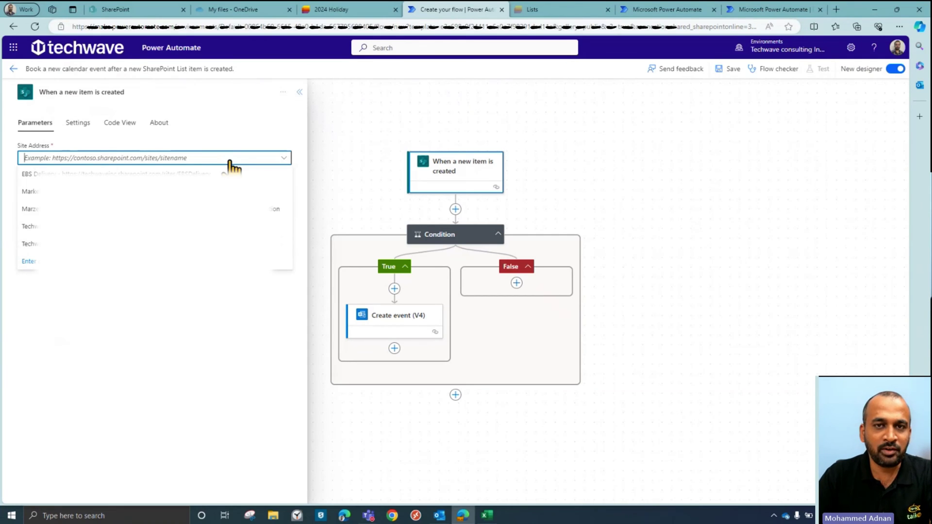
pyautogui.write('https://techwaveinc-my.sharepoint.com/personal/mohammed_adnan_techwave_net/Lists')
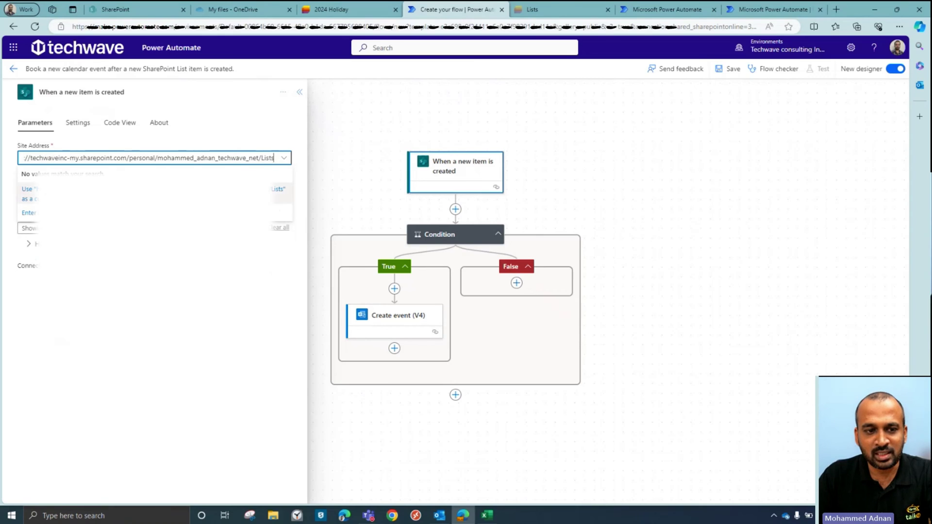
pyautogui.press('Return')
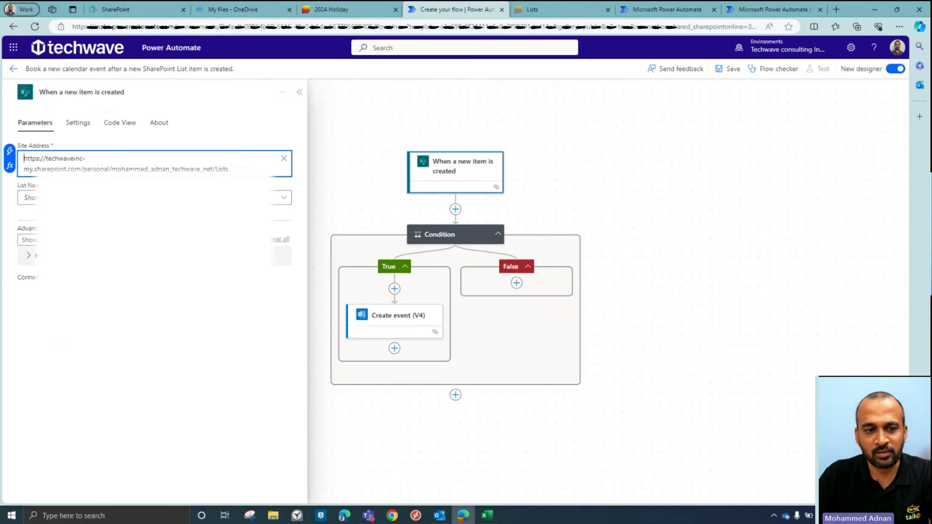
pyautogui.click(286, 199)
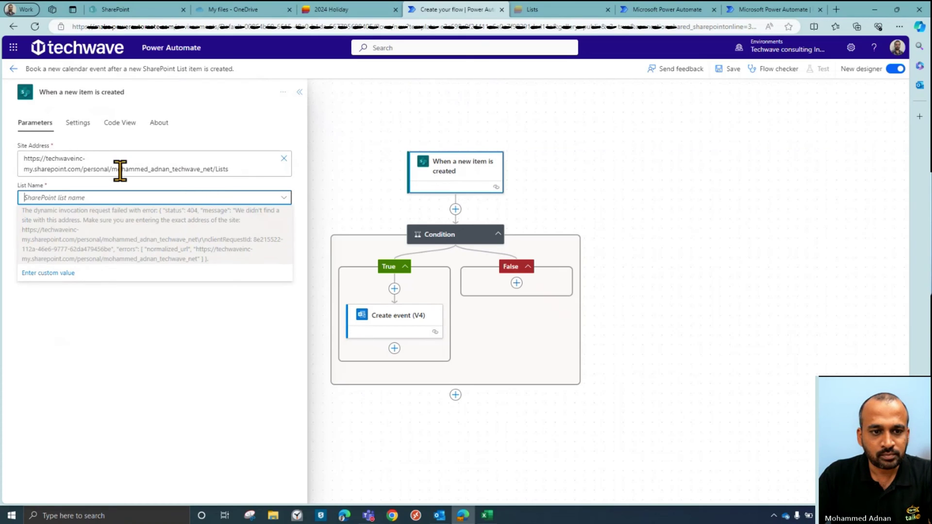
# - Trim '/Lists' from the Site Address and set the trigger's List Name to '2024 Holiday'
pyautogui.click(213, 168)
pyautogui.moveTo(213, 168); pyautogui.dragTo(254, 167)
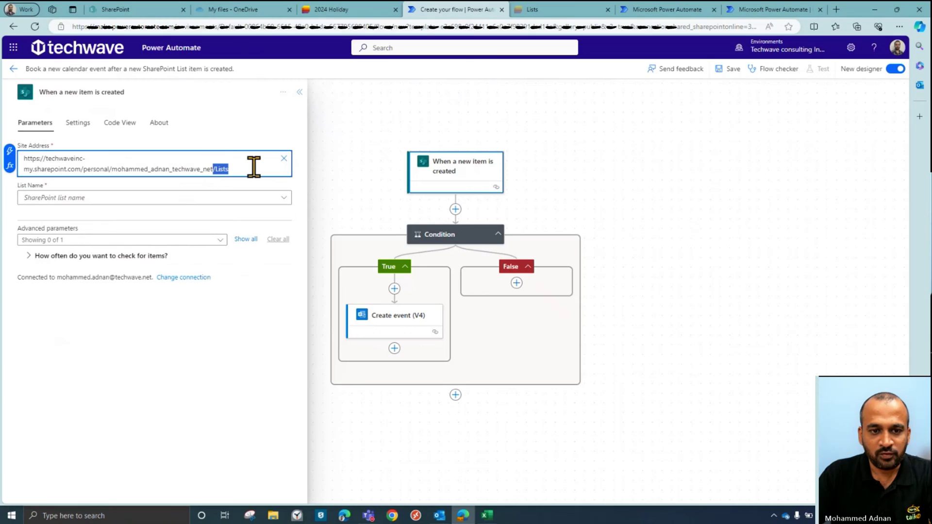
pyautogui.press('BackSpace')
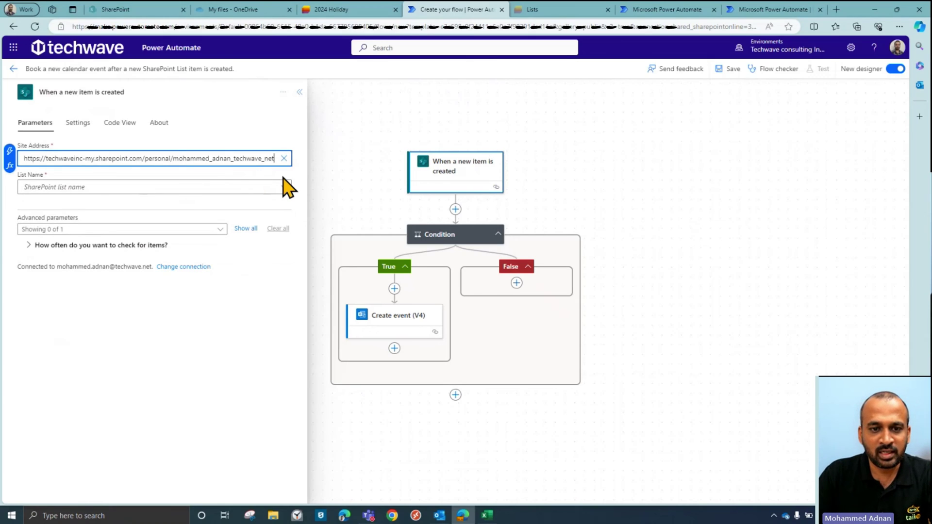
pyautogui.click(268, 179)
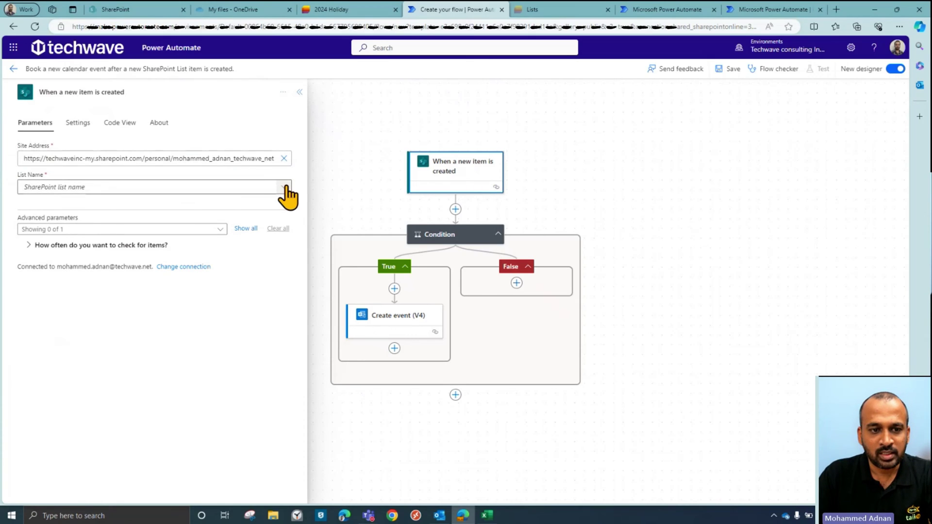
pyautogui.click(284, 187)
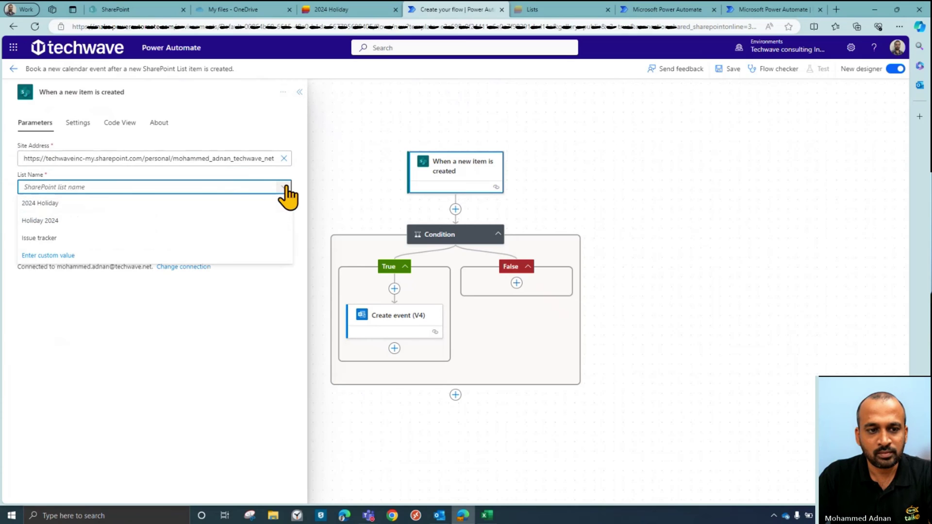
pyautogui.click(252, 158)
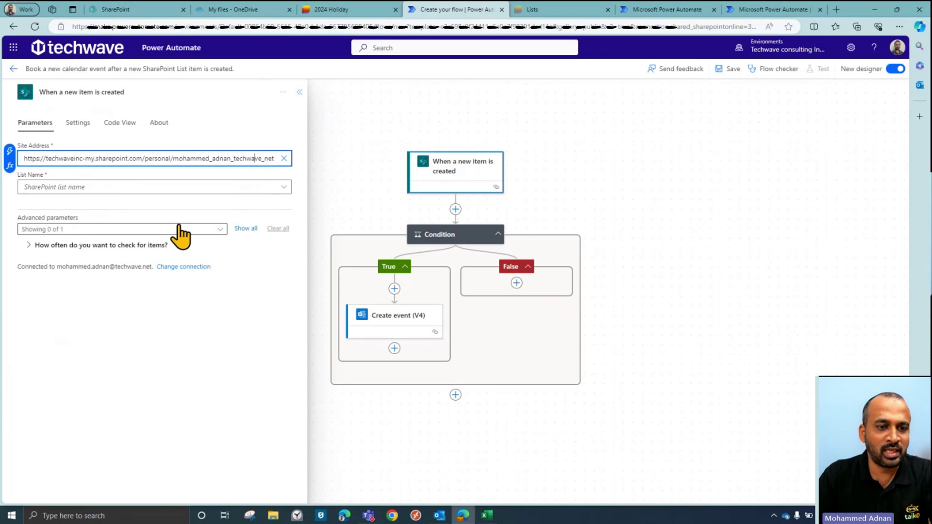
pyautogui.click(284, 188)
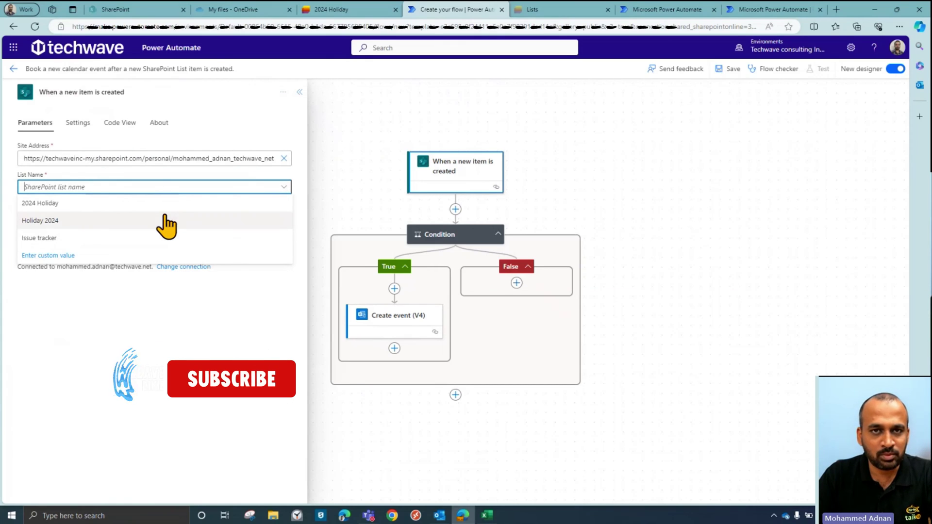
pyautogui.click(143, 204)
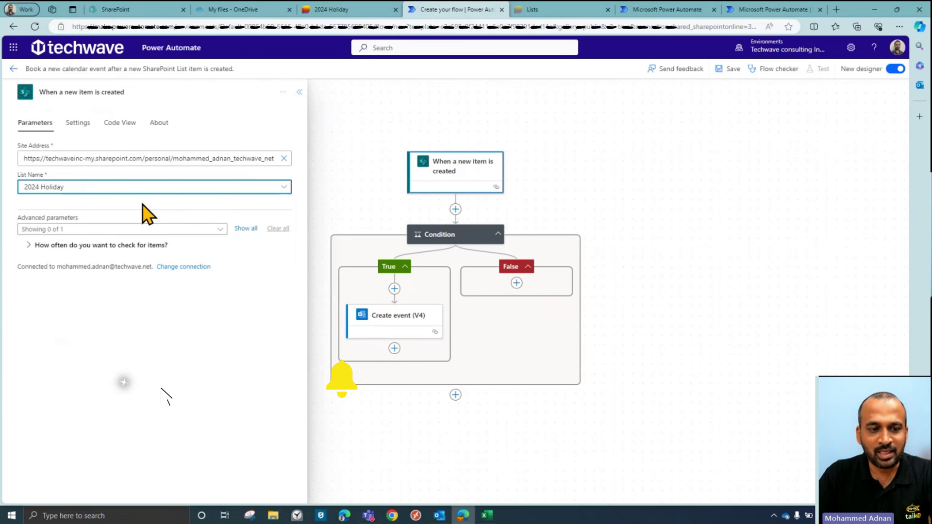
# - Inspect the Condition block's expression and Delete option, then return to the two-step flow tab
pyautogui.click(454, 238)
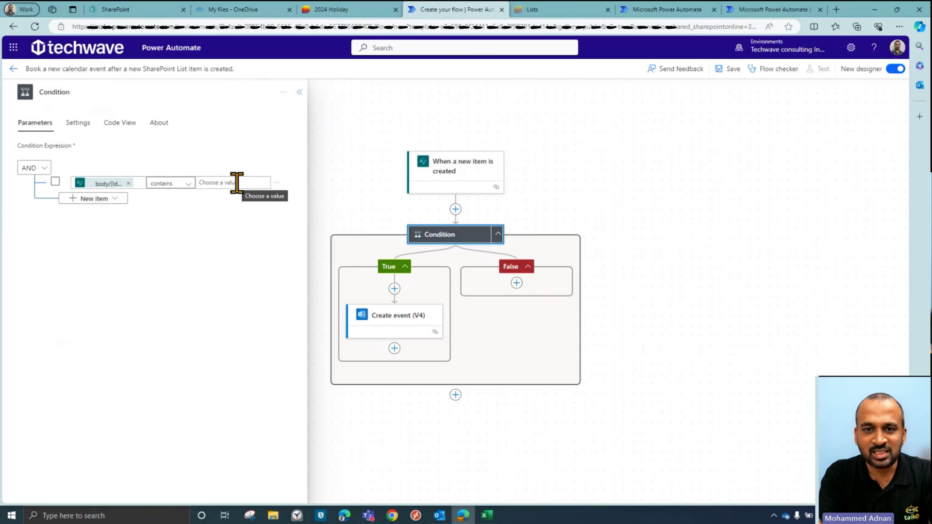
pyautogui.click(671, 11)
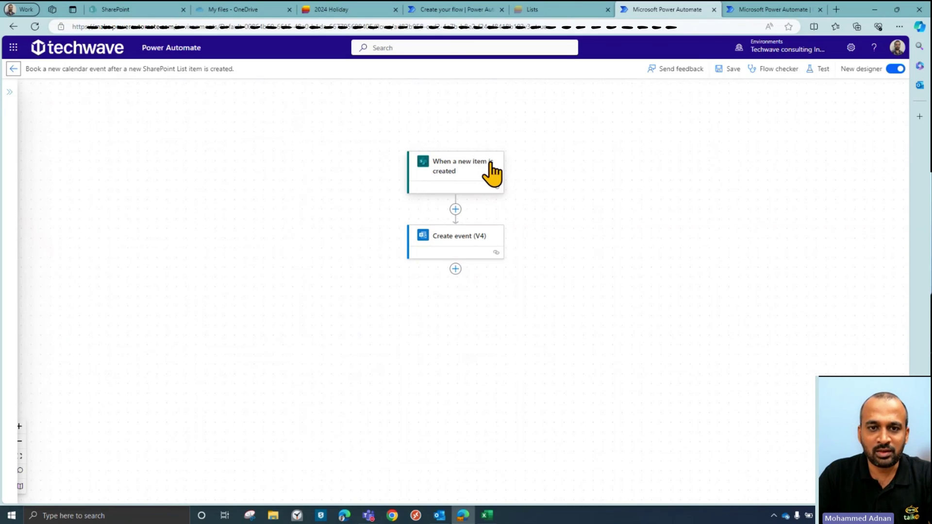
pyautogui.click(445, 10)
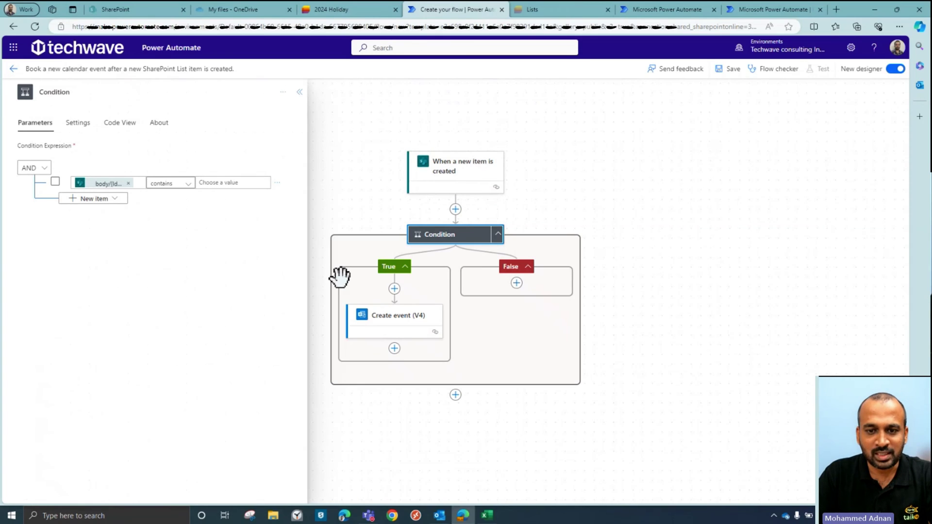
pyautogui.rightClick(416, 240)
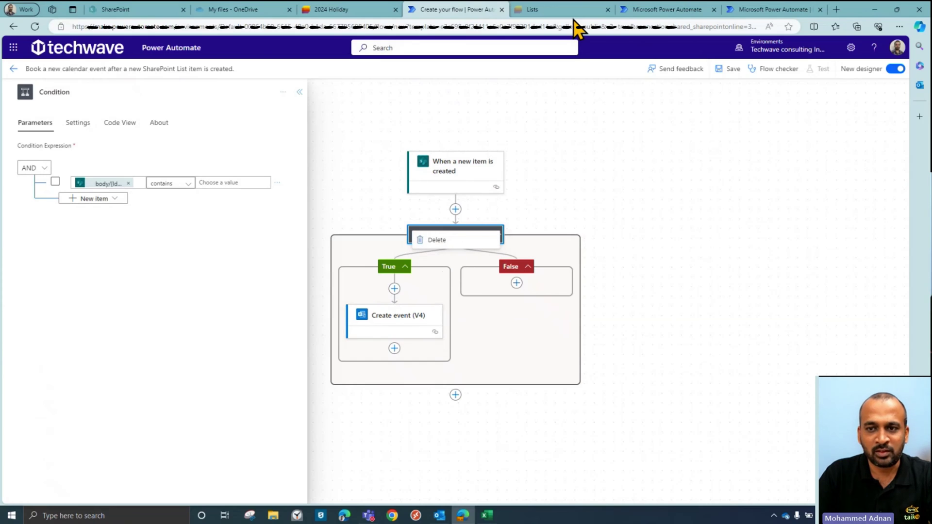
pyautogui.click(657, 6)
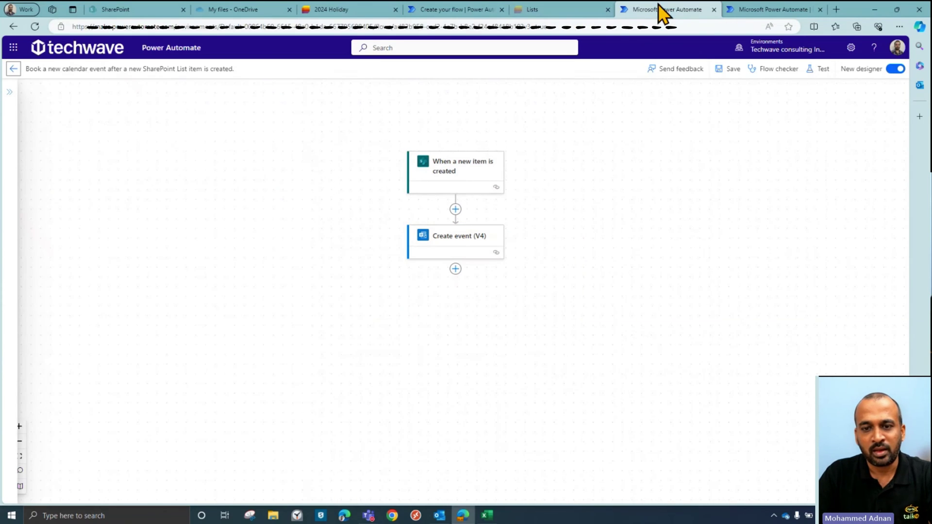
pyautogui.click(457, 177)
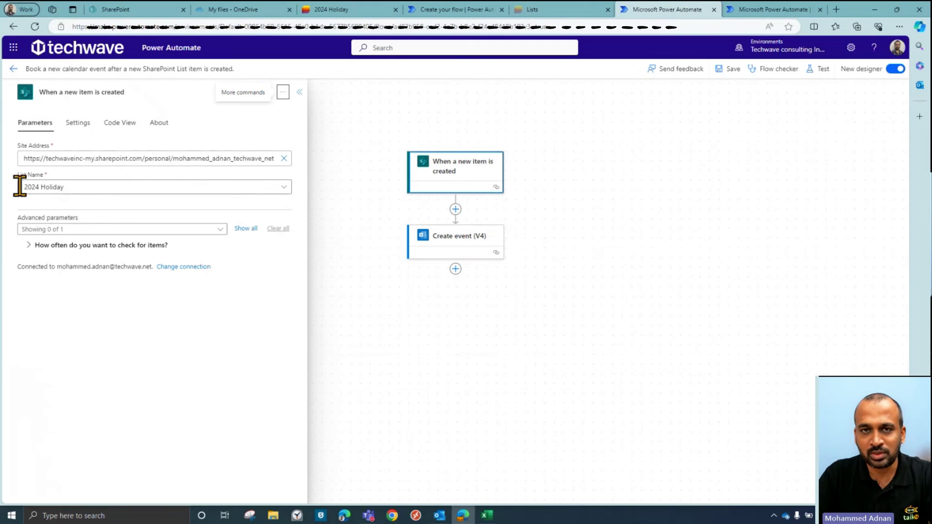
pyautogui.click(471, 246)
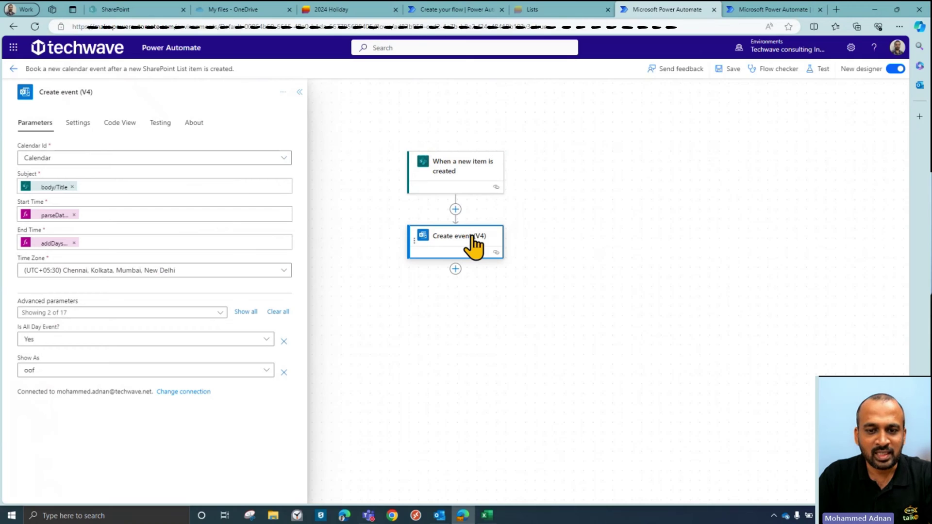
pyautogui.click(456, 210)
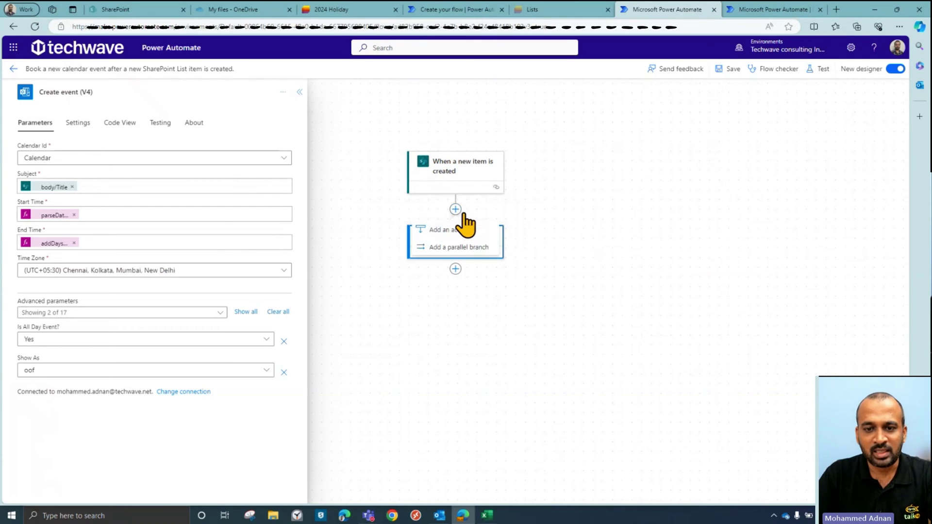
pyautogui.click(479, 235)
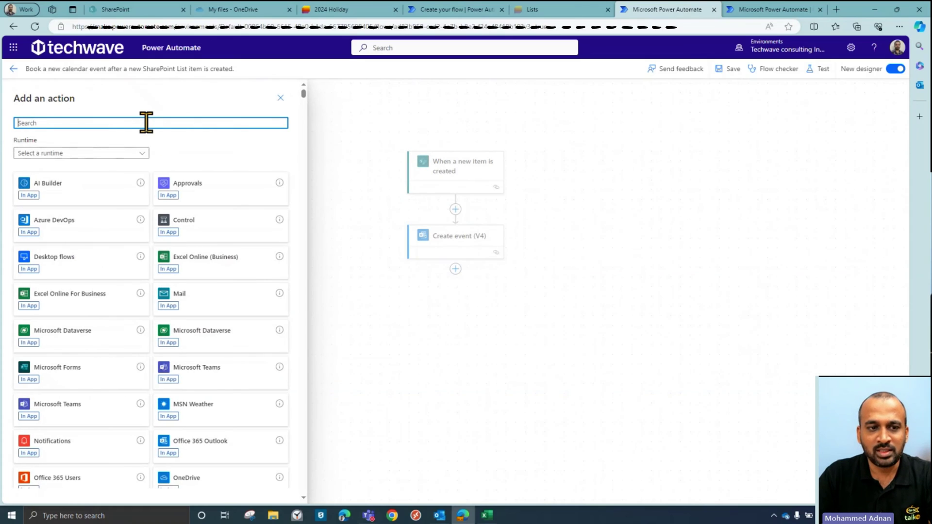
pyautogui.write('create event')
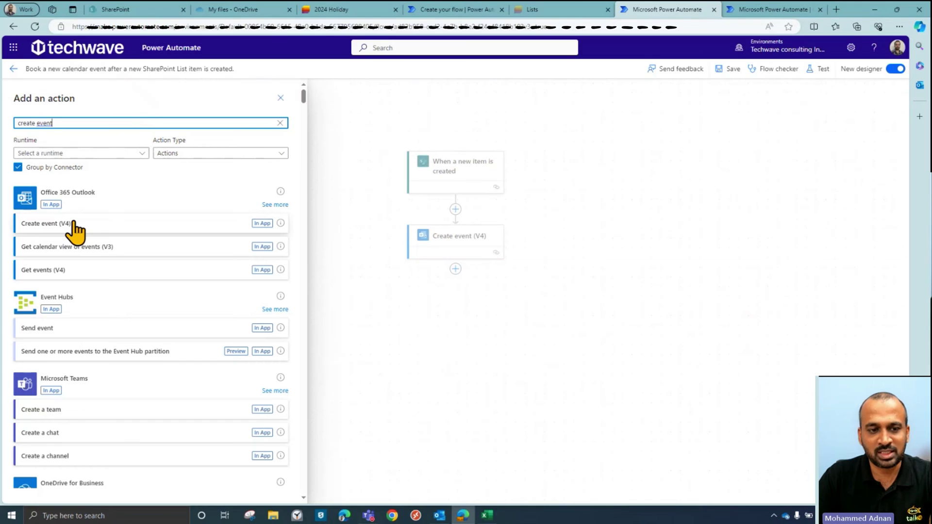
pyautogui.click(281, 98)
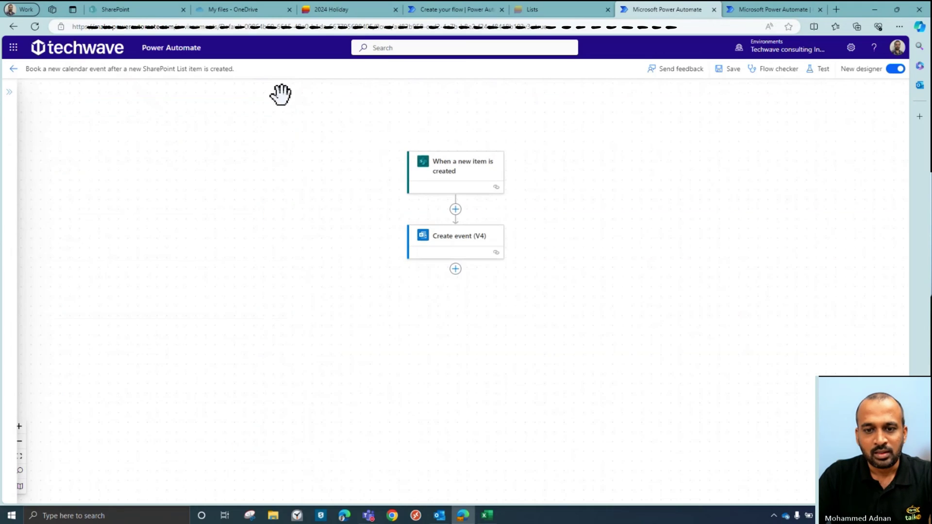
# - In Create event (V4), keep 'Calendar' as Calendar Id and list trigger outputs for Subject
pyautogui.click(471, 243)
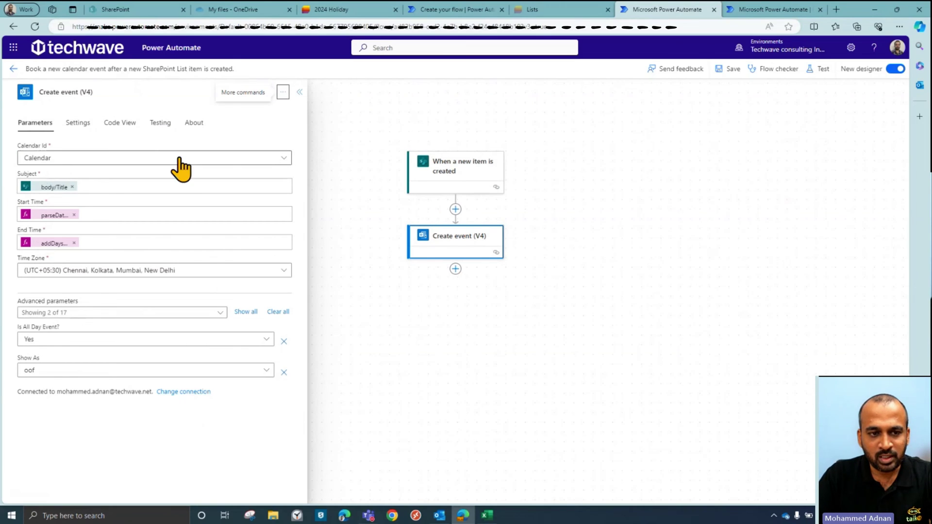
pyautogui.click(285, 158)
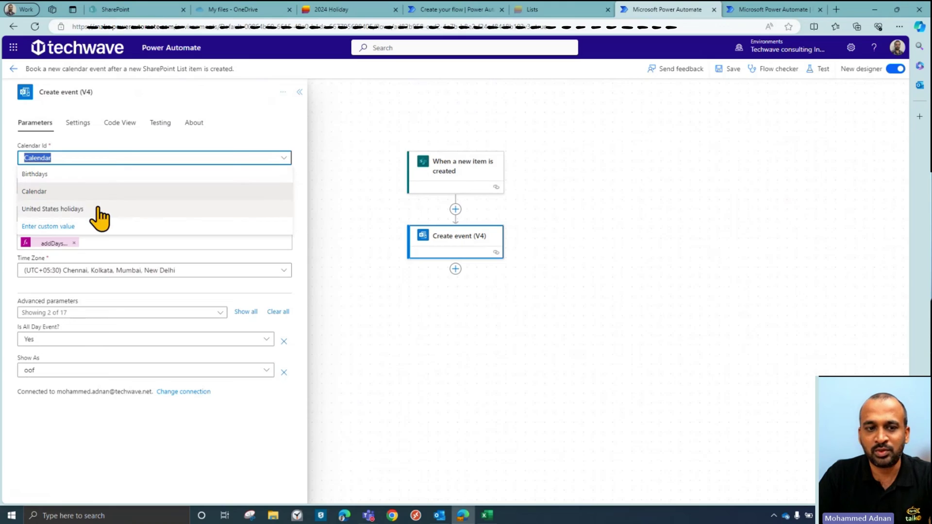
pyautogui.click(121, 150)
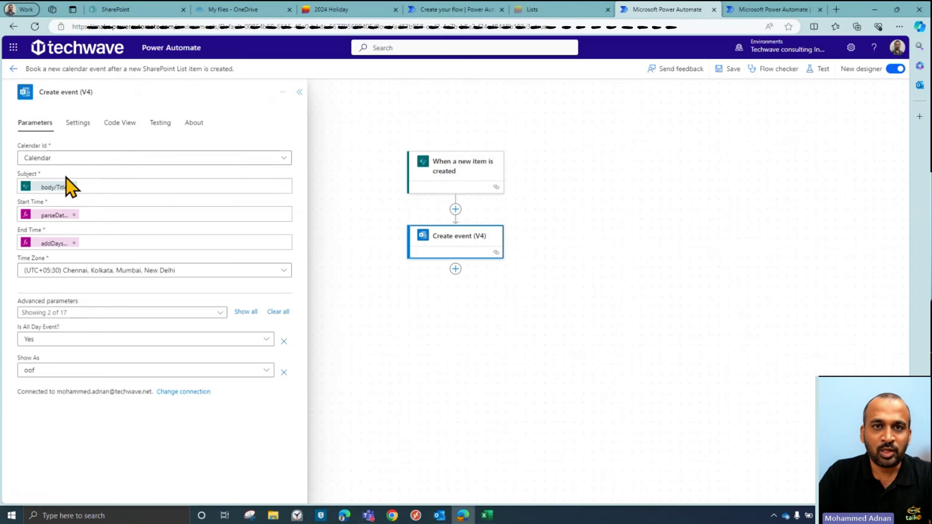
pyautogui.click(101, 187)
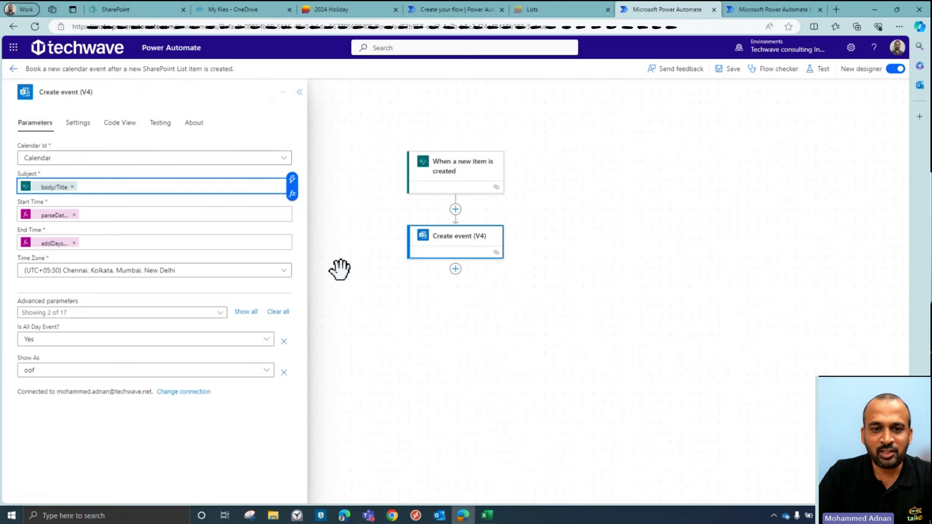
pyautogui.click(292, 184)
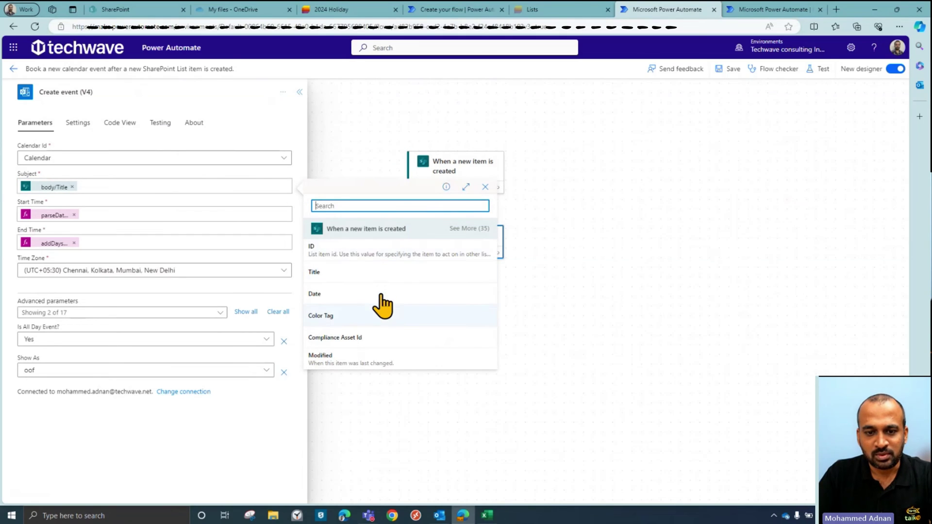
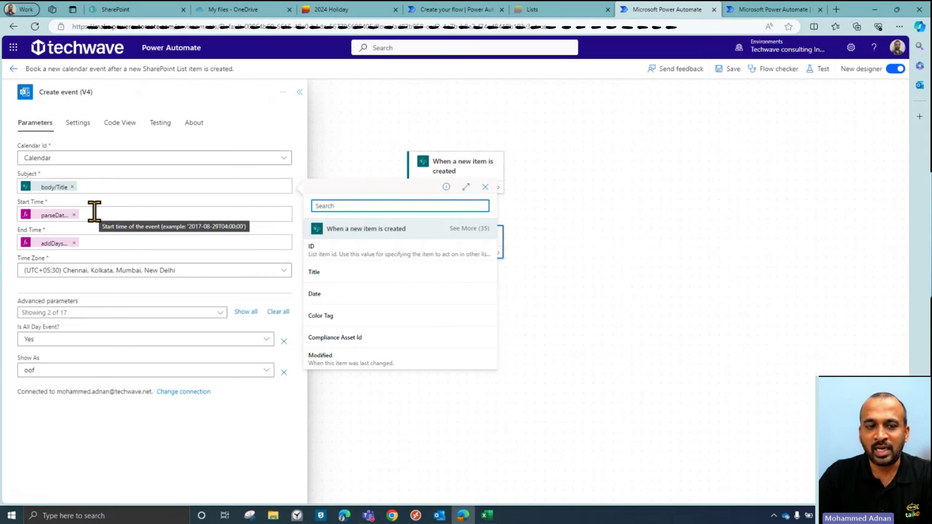
# - Dismiss the dynamic content list and view the Start Time expression parseDateTime(triggerBody()?['Date'])
pyautogui.click(94, 211)
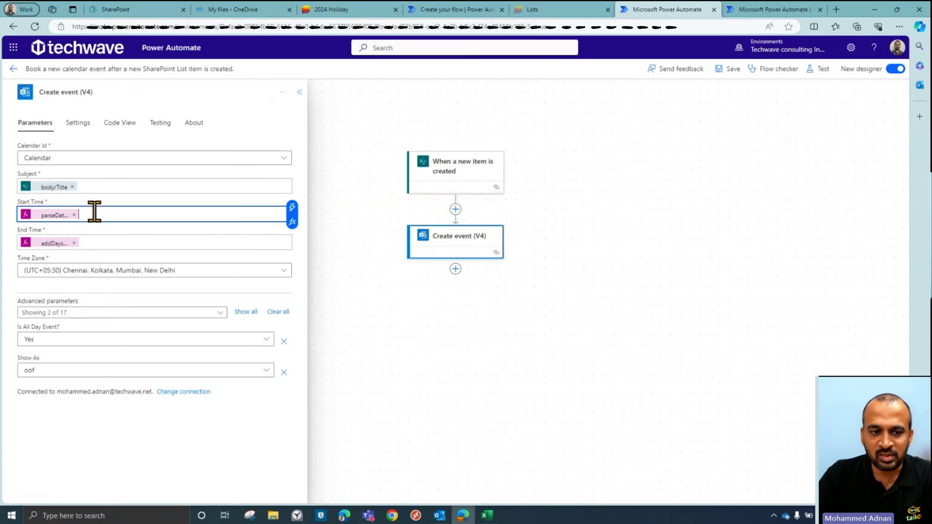
pyautogui.click(96, 242)
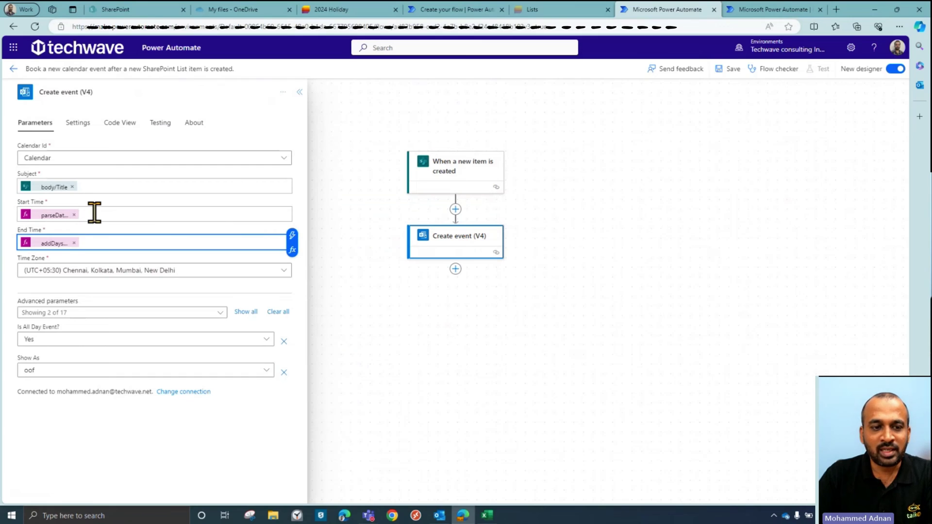
pyautogui.click(53, 216)
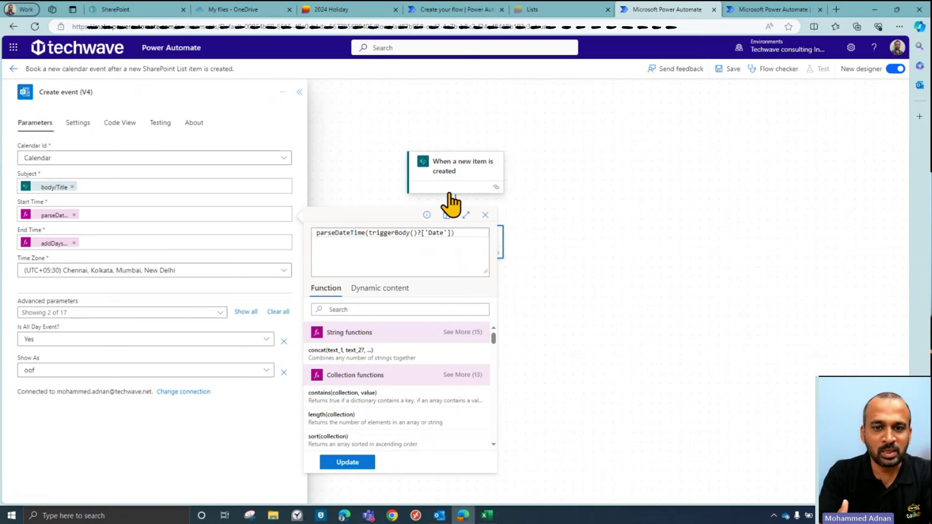
# - Highlight triggerBody, then review the End Time expression addDays(parseDateTime(triggerBody()?['Date']),1)
pyautogui.doubleClick(397, 233)
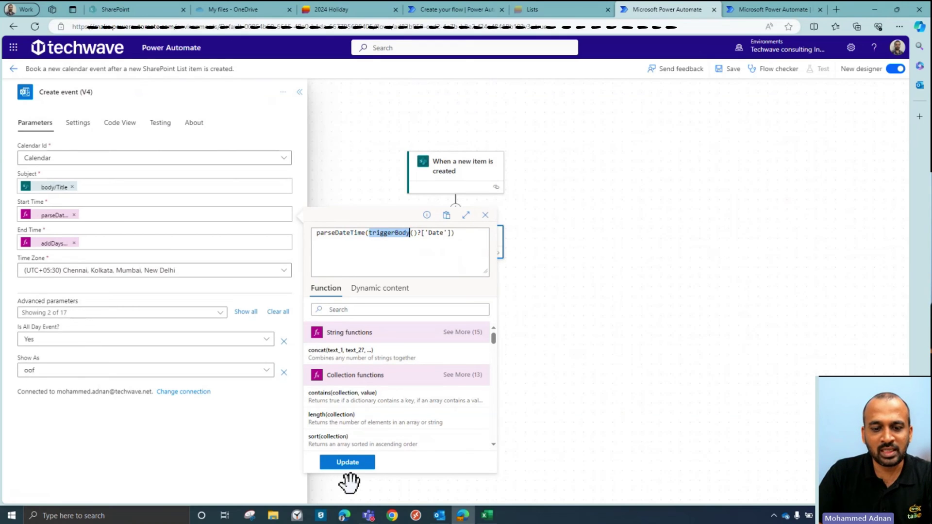
pyautogui.click(53, 248)
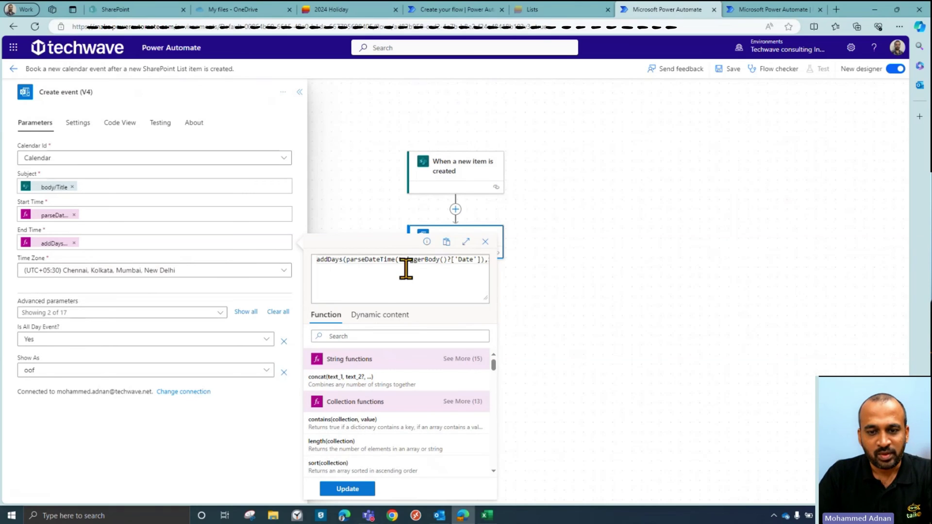
pyautogui.moveTo(348, 260)
pyautogui.mouseDown()
pyautogui.moveTo(477, 259)
pyautogui.moveTo(322, 258)
pyautogui.moveTo(364, 266)
pyautogui.moveTo(339, 267)
pyautogui.moveTo(363, 279)
pyautogui.moveTo(350, 281)
pyautogui.moveTo(344, 261)
pyautogui.mouseUp()
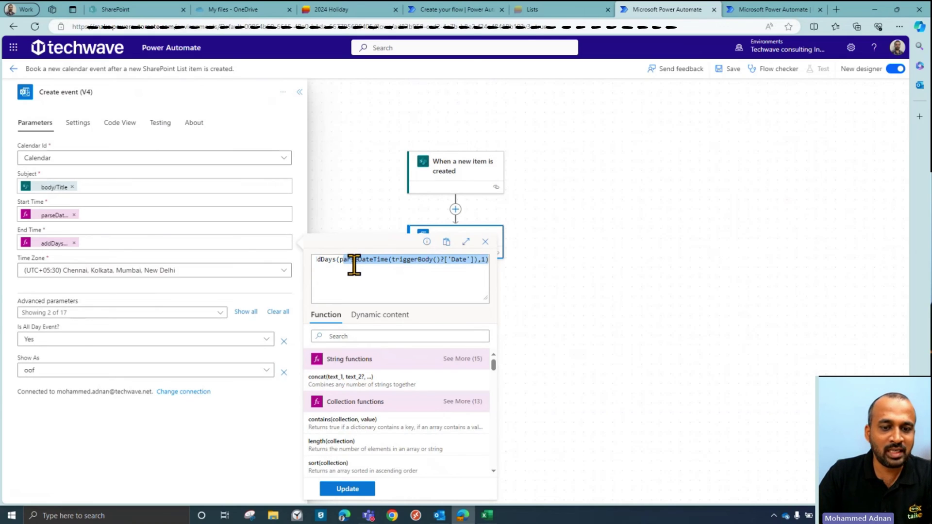
pyautogui.click(424, 266)
pyautogui.moveTo(424, 266); pyautogui.dragTo(437, 265)
pyautogui.click(468, 266)
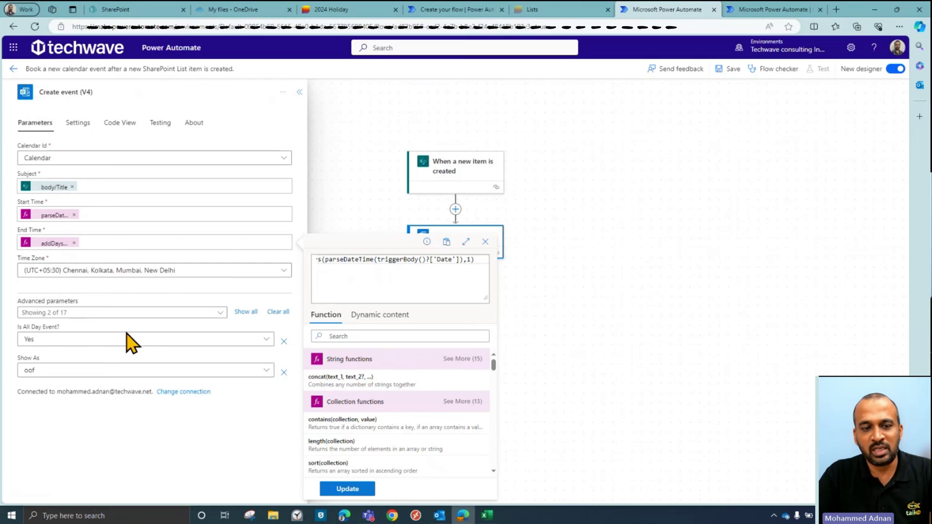
# - Expand all 17 advanced parameters of the Create event (V4) action
pyautogui.click(241, 313)
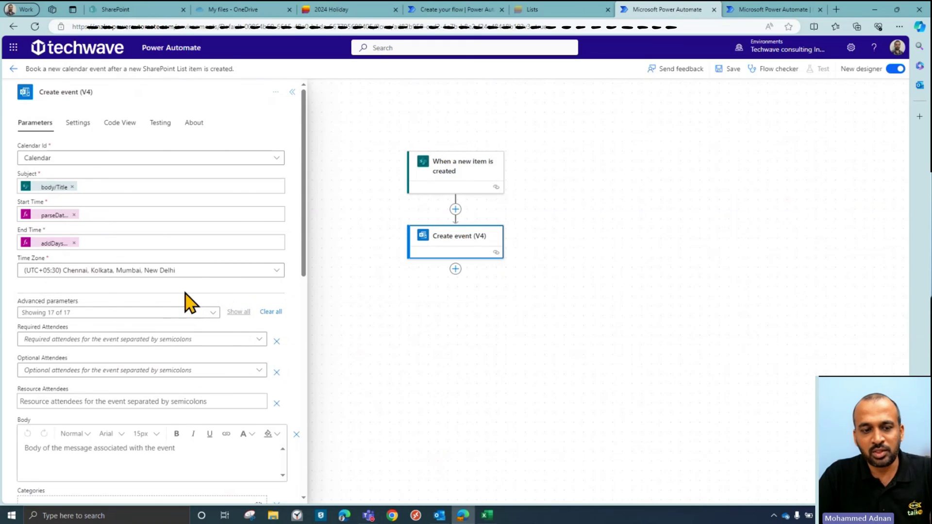
pyautogui.scroll(-1, 187, 299)
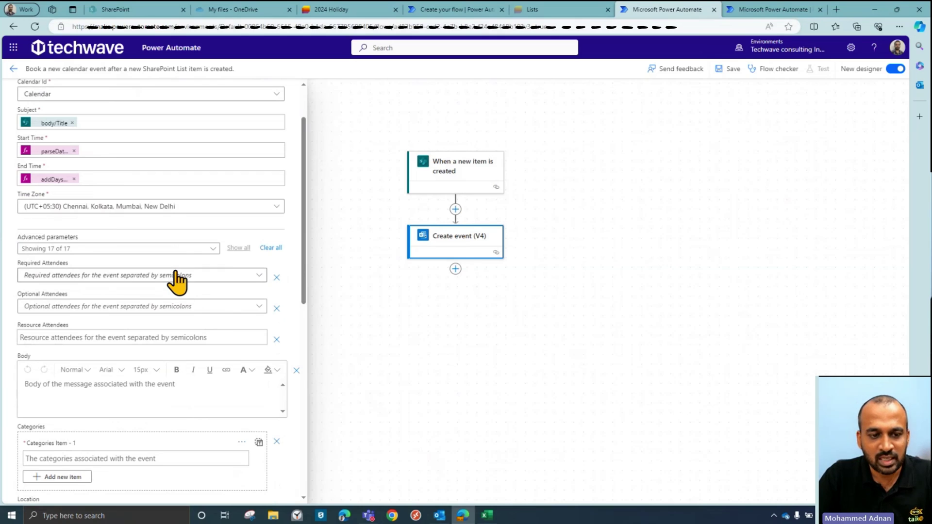
pyautogui.scroll(-4, 175, 281)
pyautogui.scroll(-3, 154, 238)
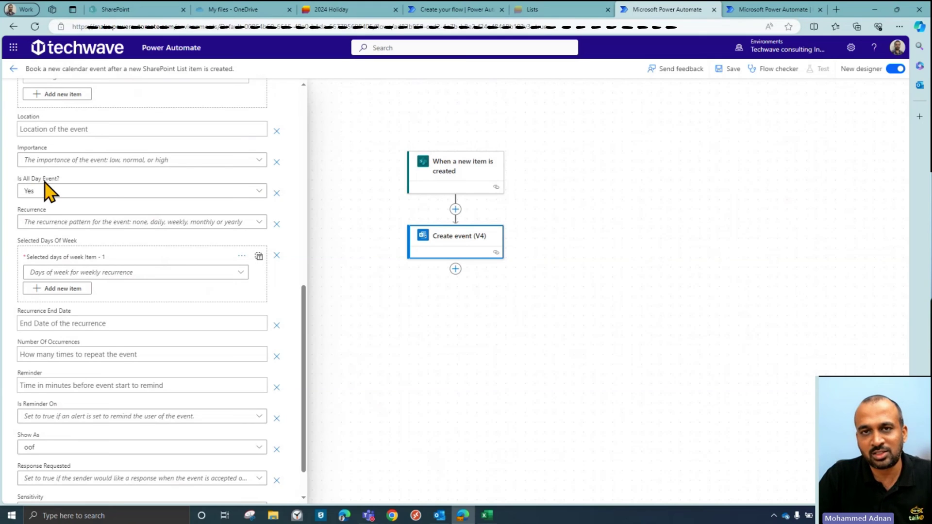
# - Keep Is All Day Event at Yes and Show As at oof
pyautogui.click(51, 195)
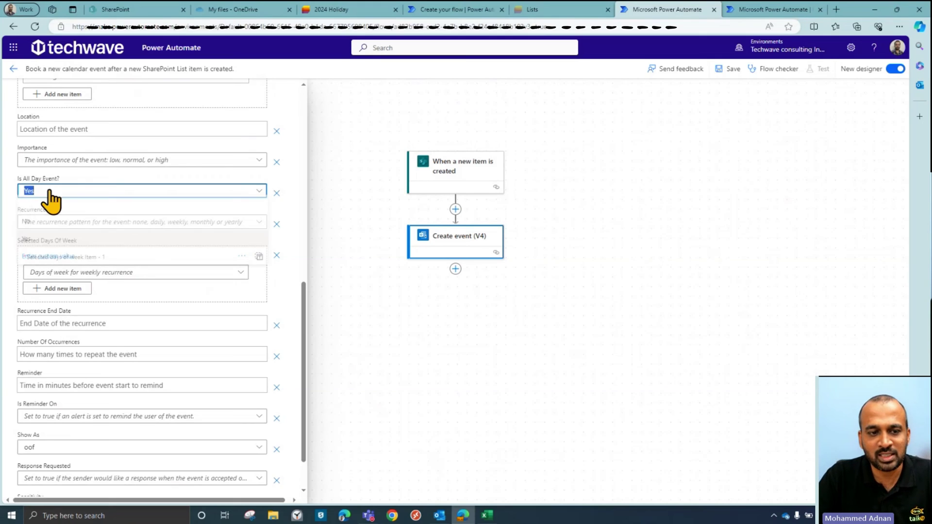
pyautogui.click(114, 184)
pyautogui.scroll(-1, 120, 213)
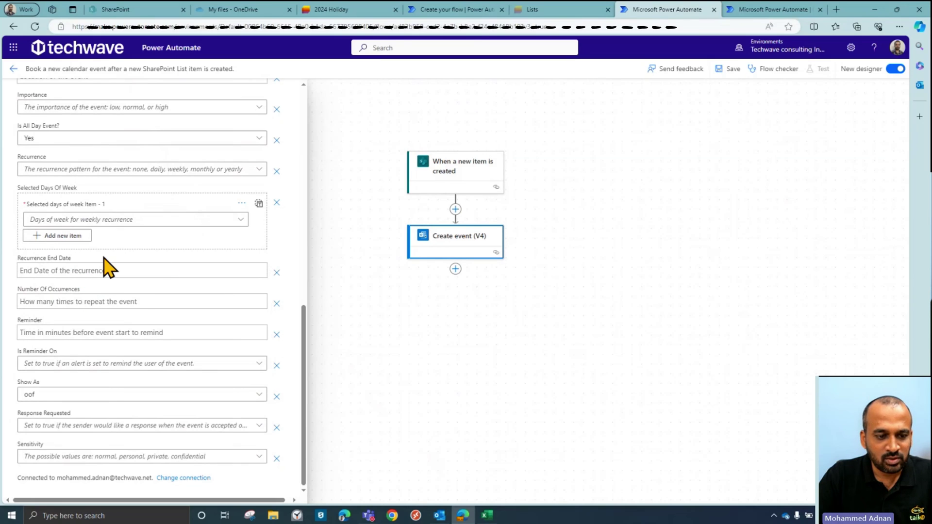
pyautogui.click(51, 397)
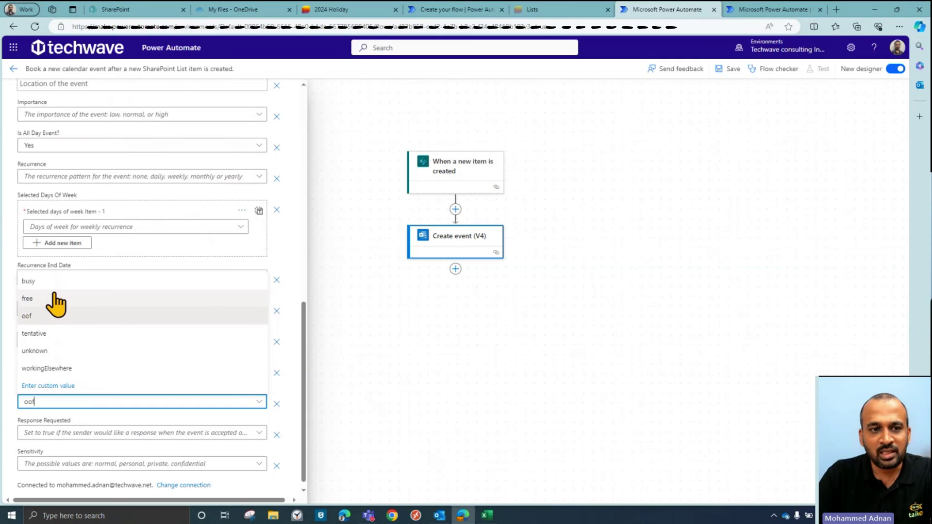
pyautogui.click(85, 167)
pyautogui.scroll(3, 99, 192)
pyautogui.scroll(5, 100, 192)
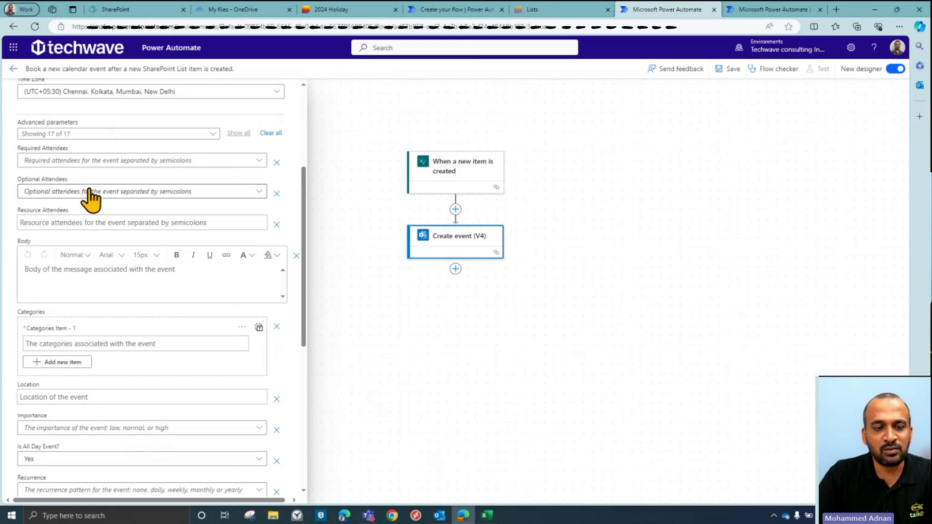
pyautogui.scroll(-4, 89, 218)
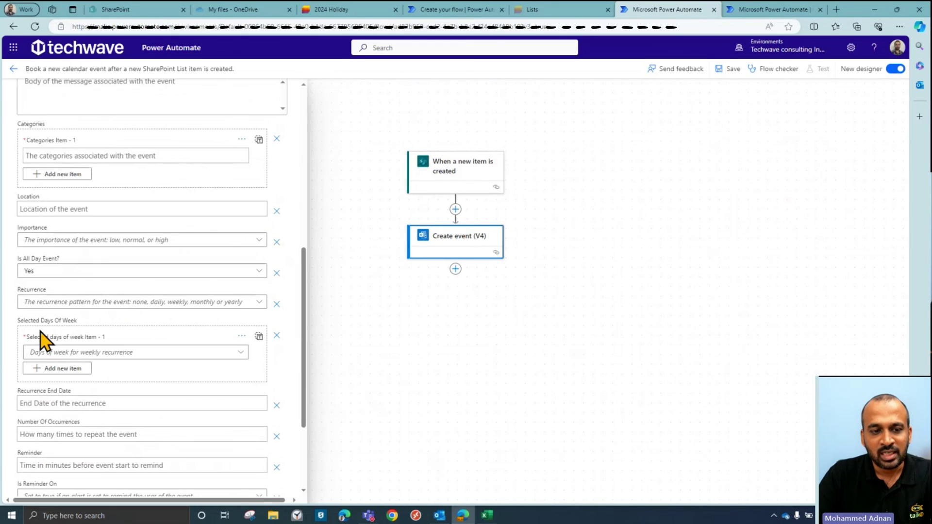
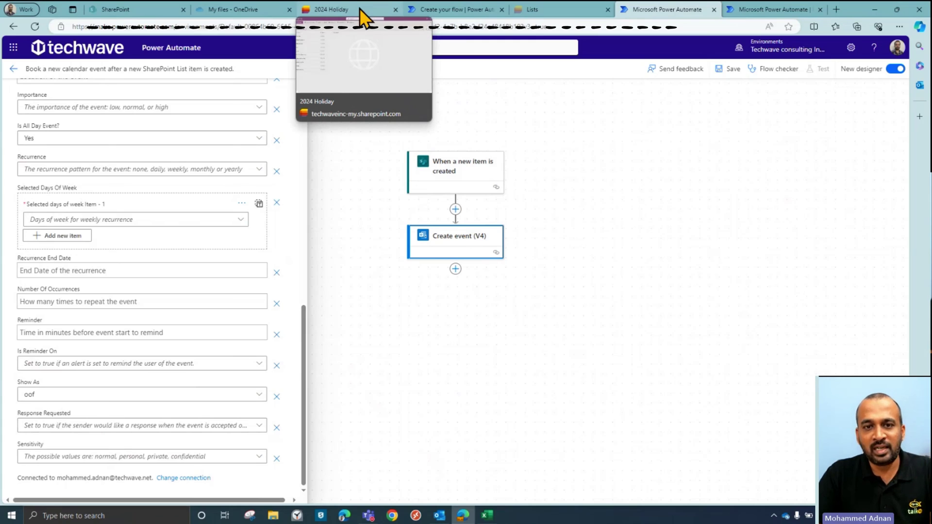
# - Exit the unsaved designer, turn the calendar-booking flow On, and go to the 2024 Holiday list
pyautogui.click(442, 517)
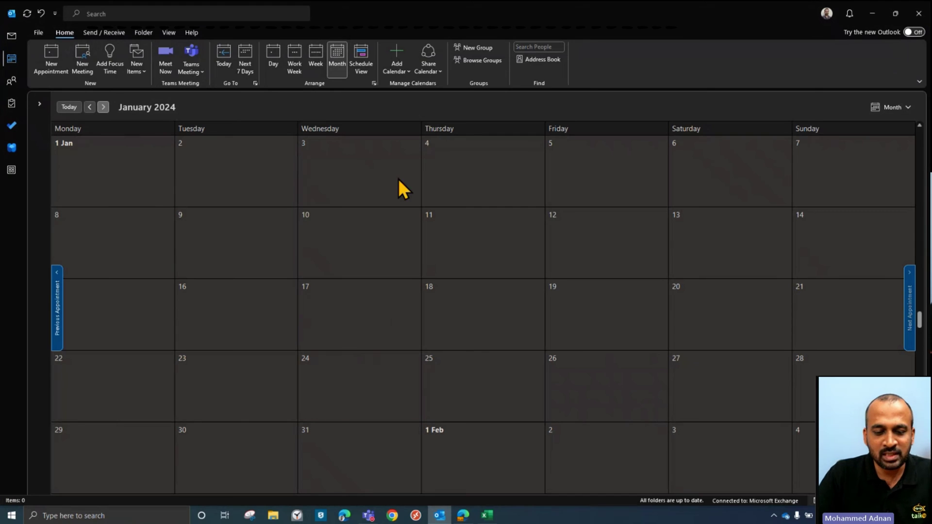
pyautogui.click(463, 515)
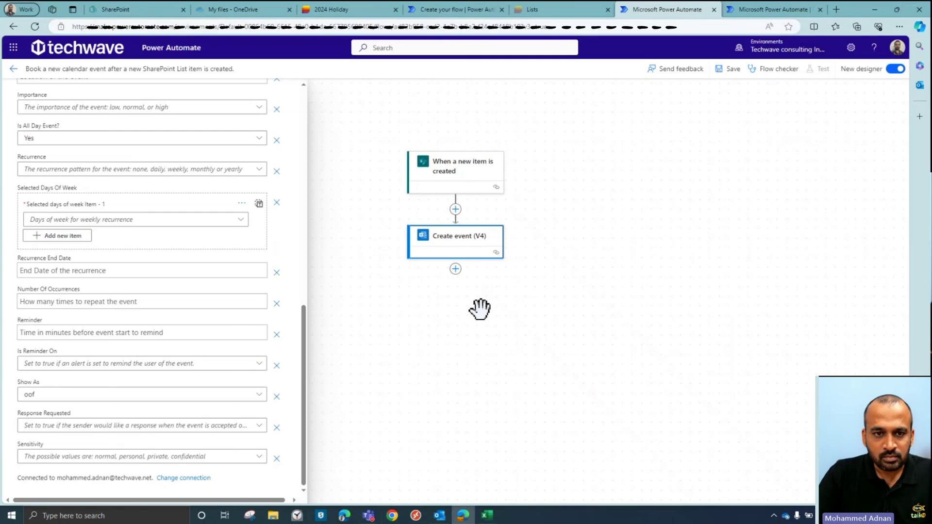
pyautogui.click(14, 69)
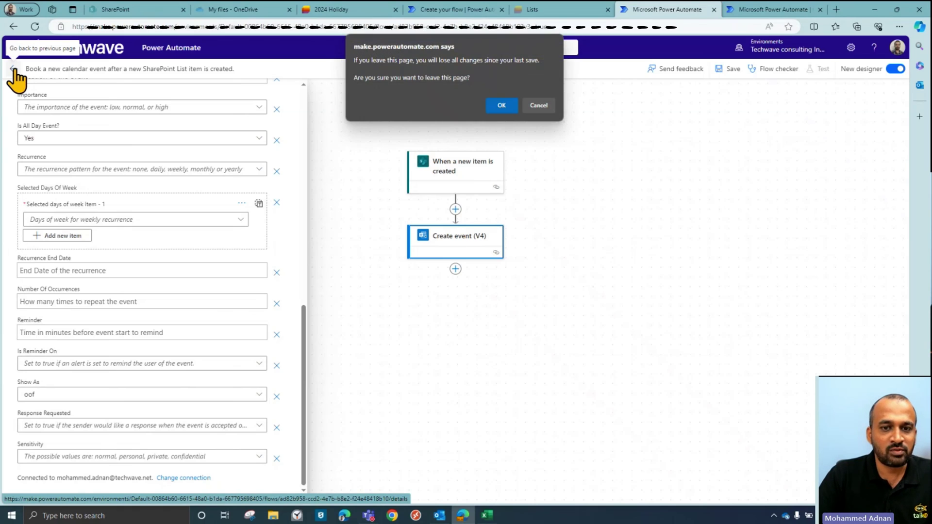
pyautogui.click(499, 105)
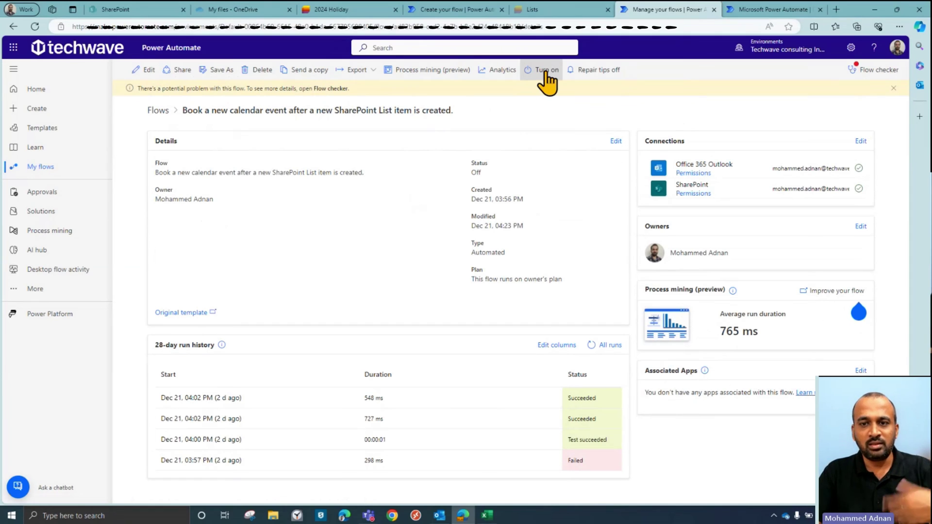
pyautogui.click(547, 79)
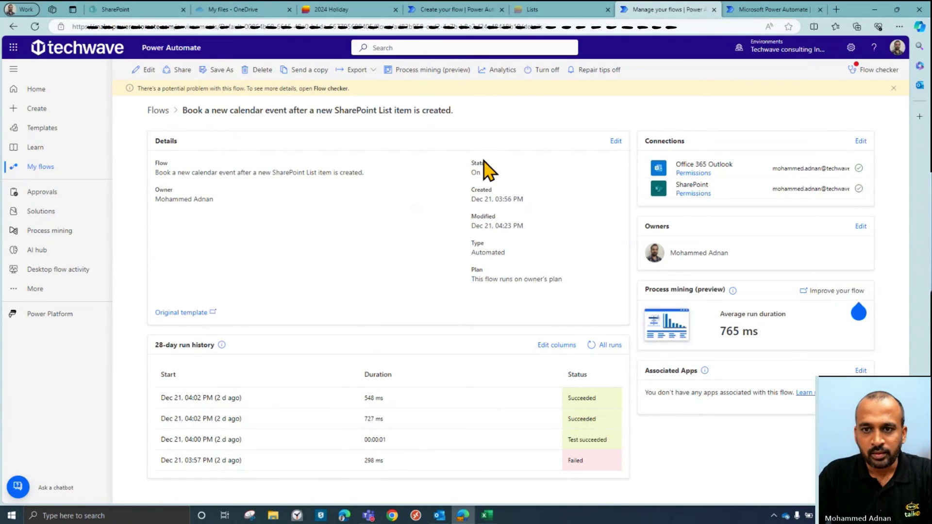
pyautogui.click(347, 10)
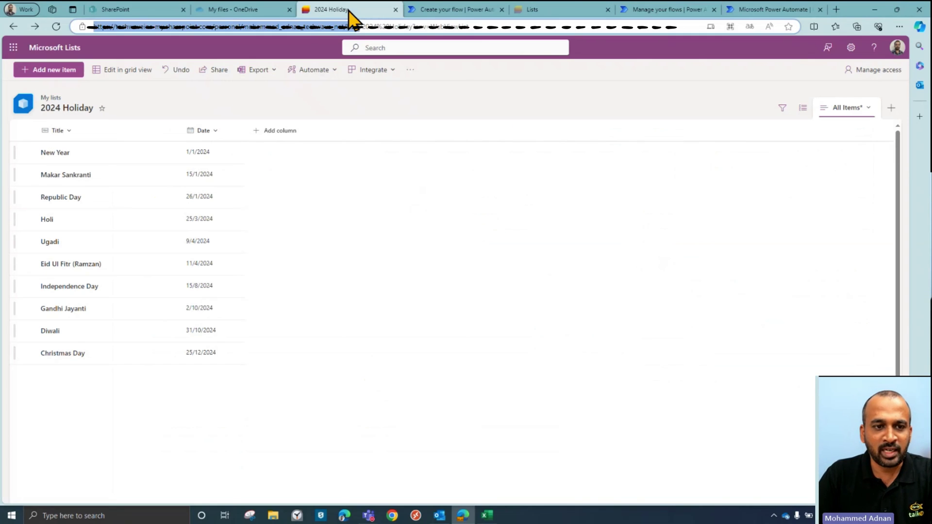
# - Add a 'New Year' holiday item dated 1 January 2024 and save it
pyautogui.click(73, 73)
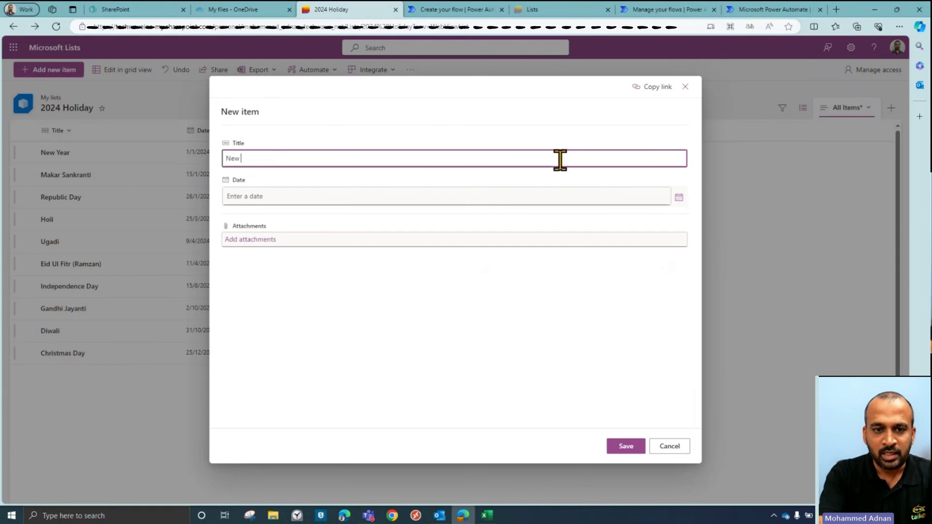
pyautogui.click(441, 195)
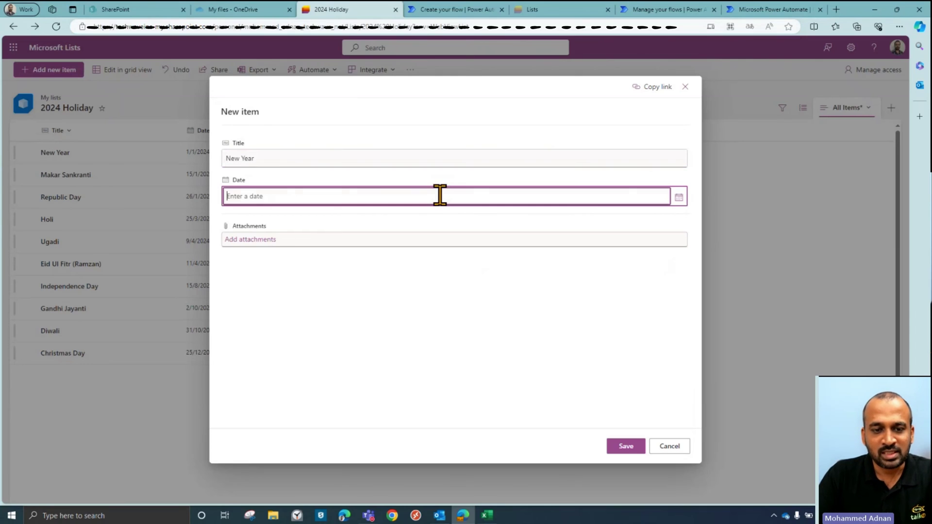
pyautogui.click(679, 196)
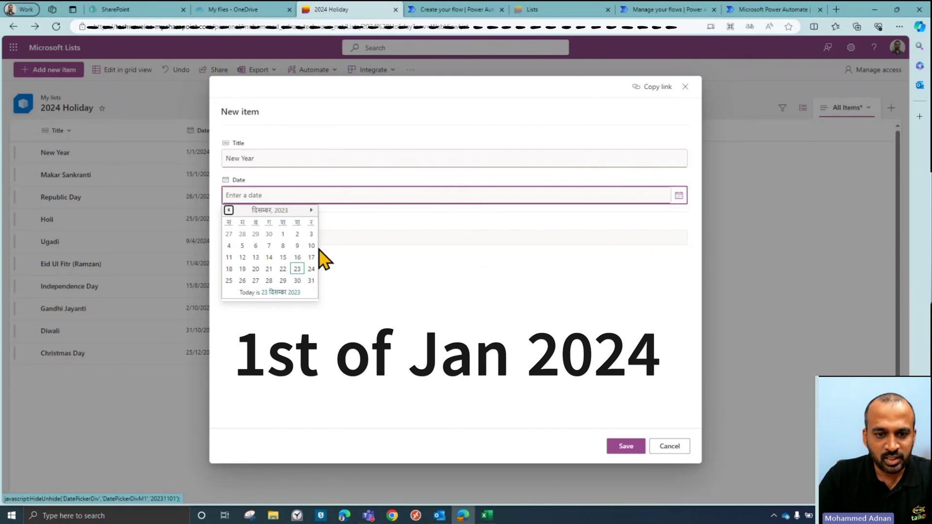
pyautogui.click(311, 209)
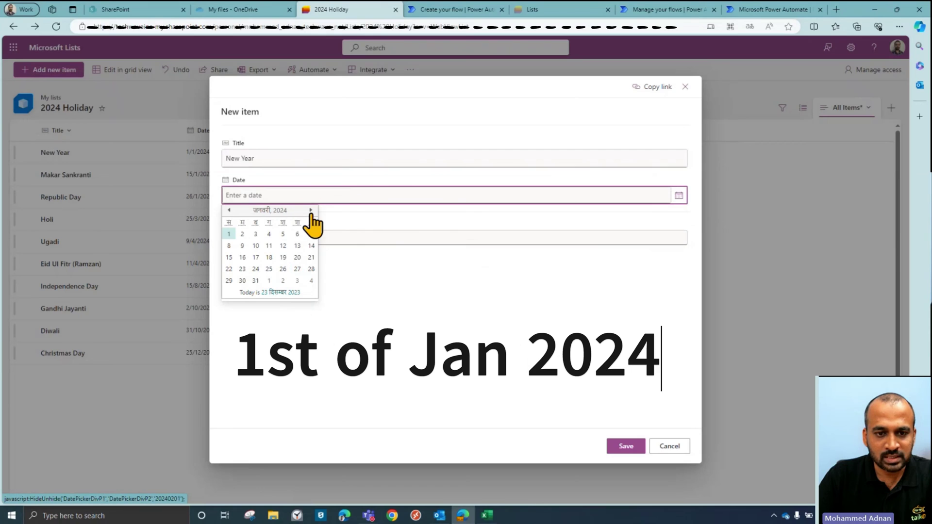
pyautogui.click(230, 235)
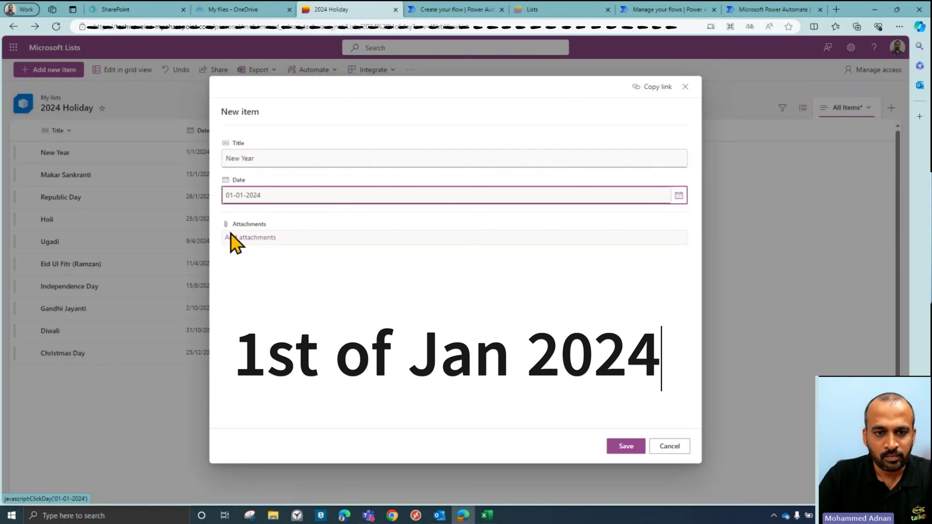
pyautogui.click(625, 448)
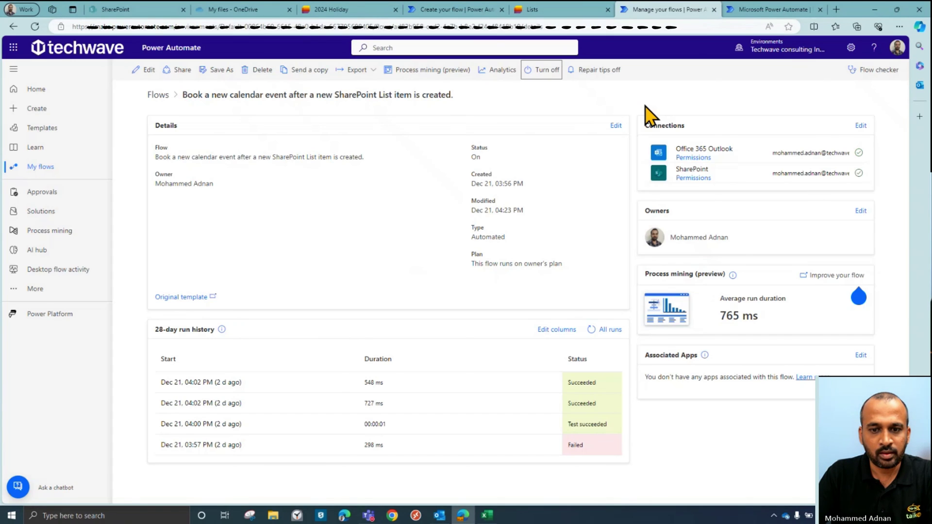
# - Refresh the All runs list twice to show the new Dec 23 runs, then switch to Outlook
pyautogui.click(591, 324)
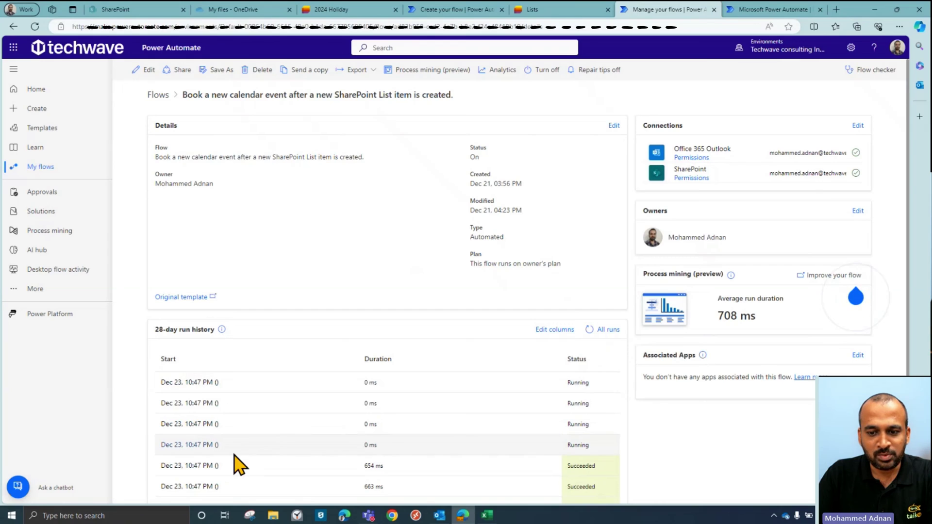
pyautogui.click(588, 330)
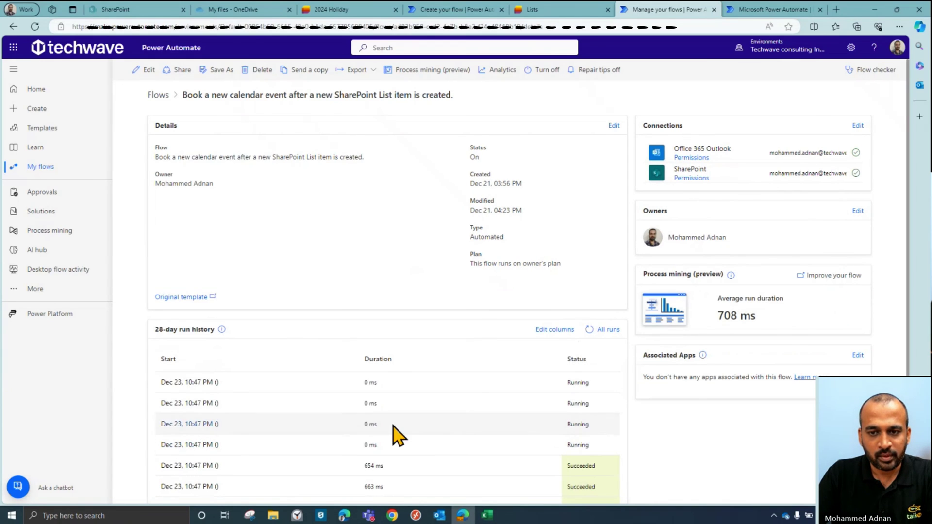
pyautogui.click(442, 518)
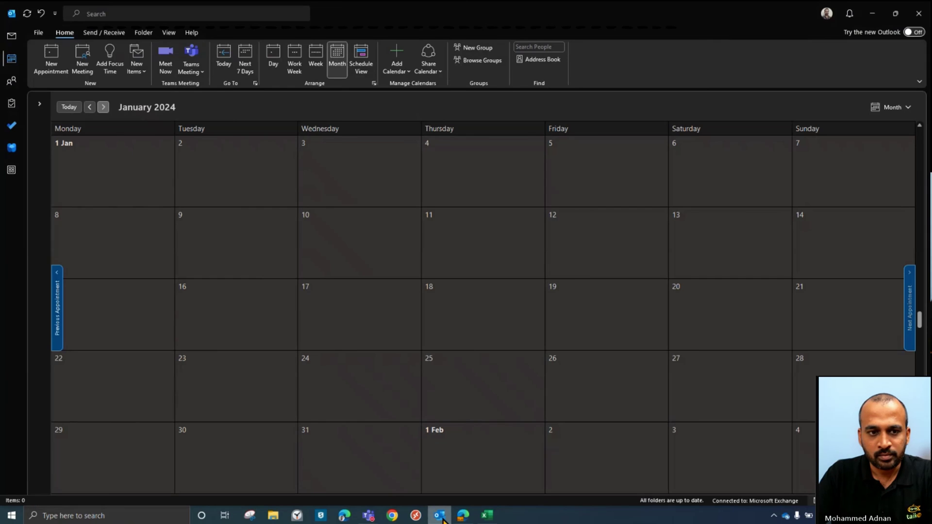
# - Check February and January 2024 in Outlook for the holiday events, then return to Power Automate
pyautogui.click(103, 107)
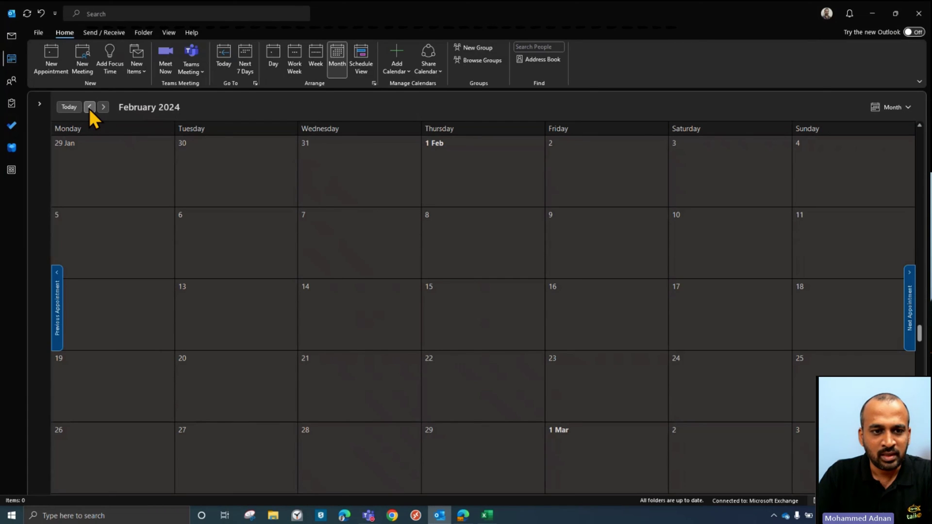
pyautogui.click(90, 108)
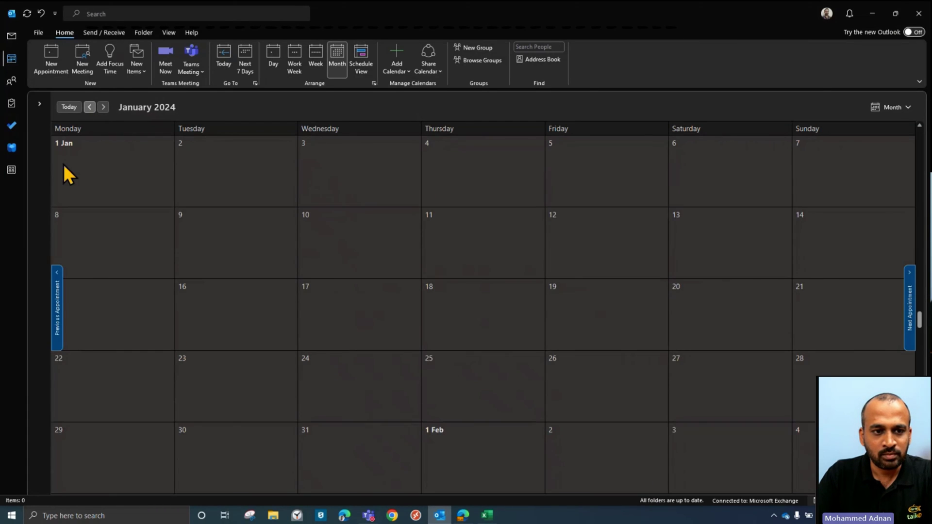
pyautogui.click(463, 515)
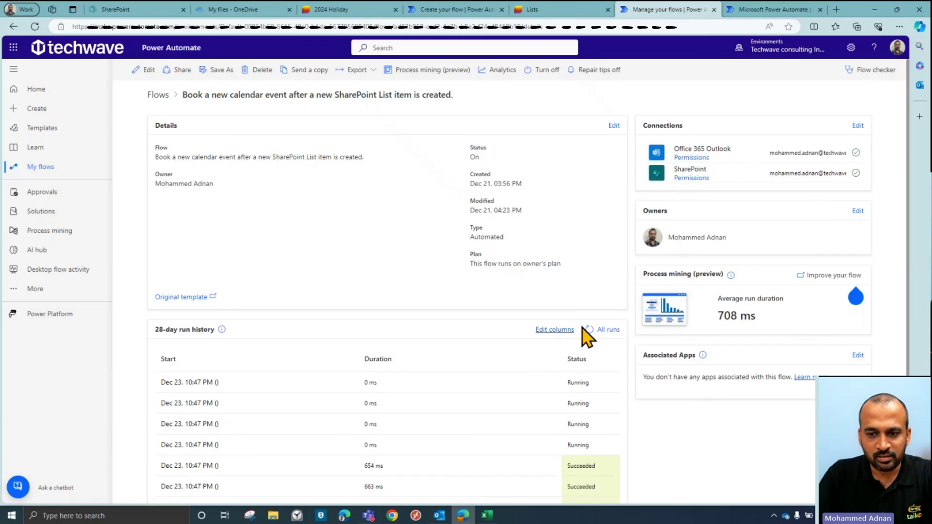
# - Reload the run history until more runs succeed, then open the 23/12/2023 10:47:11 pm successful run
pyautogui.click(589, 330)
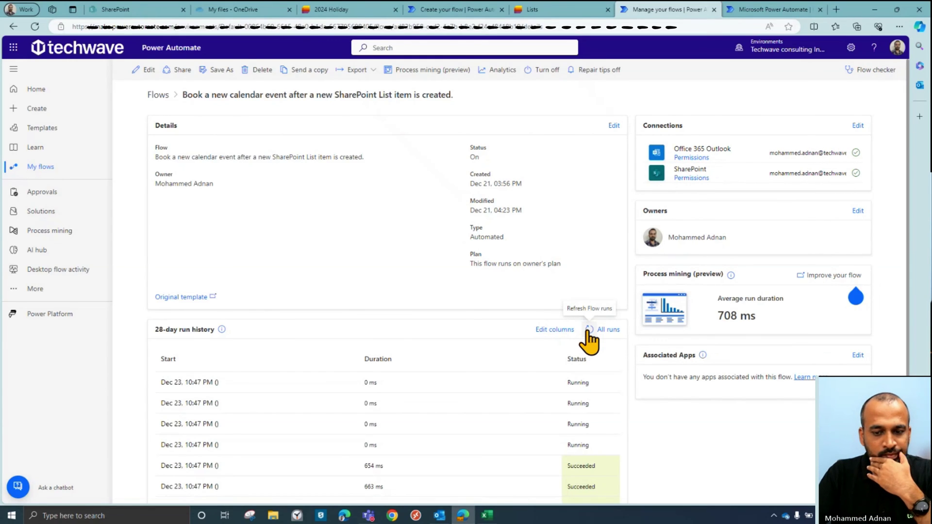
pyautogui.click(589, 330)
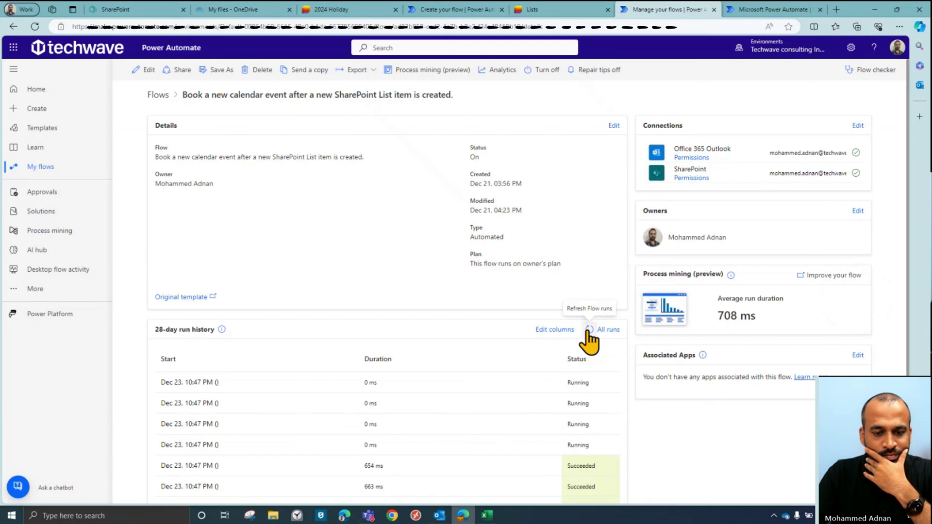
pyautogui.scroll(-2, 590, 339)
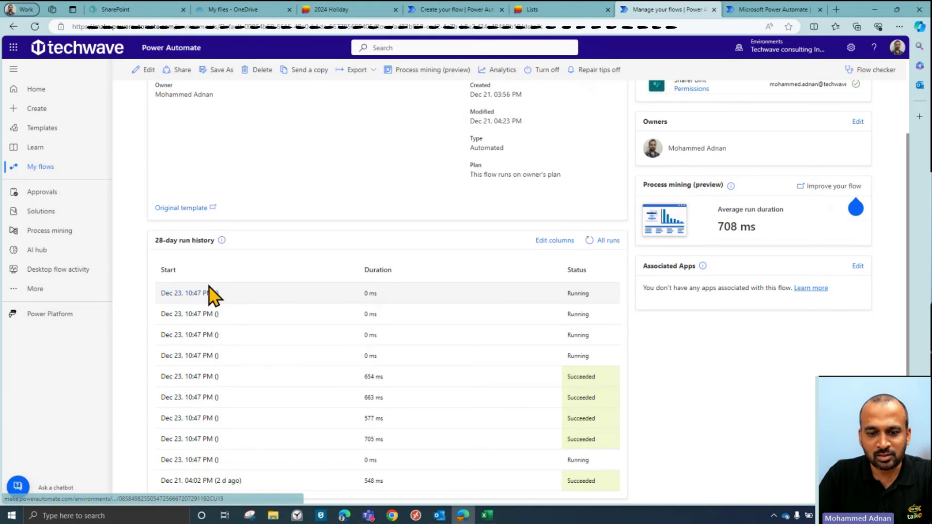
pyautogui.click(591, 242)
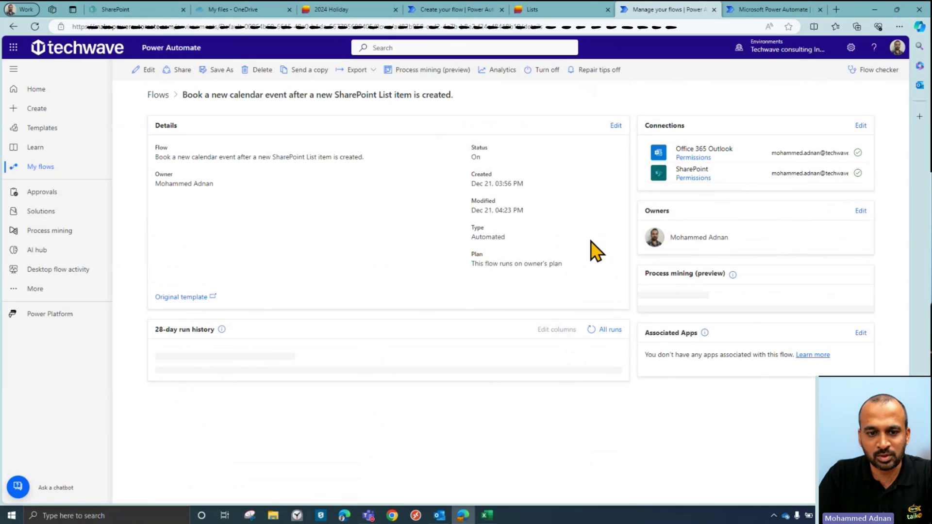
pyautogui.scroll(-2, 578, 320)
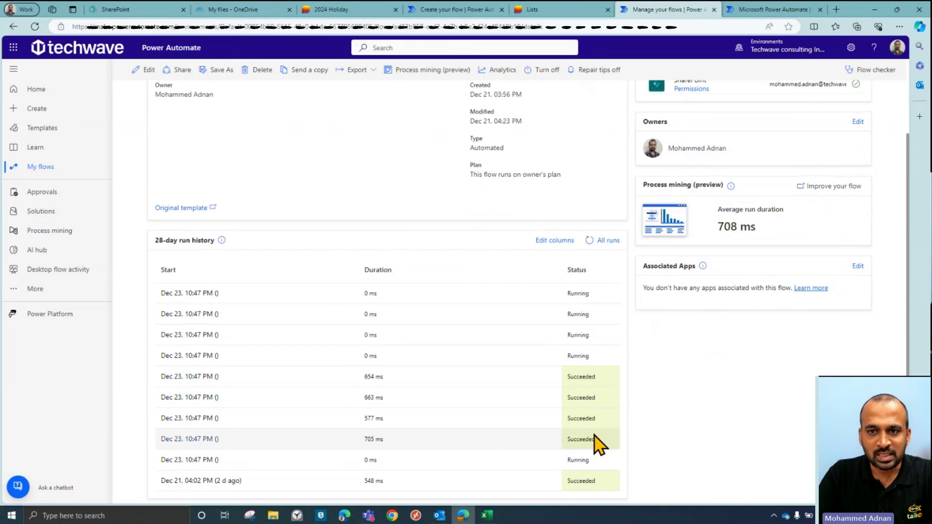
pyautogui.click(198, 377)
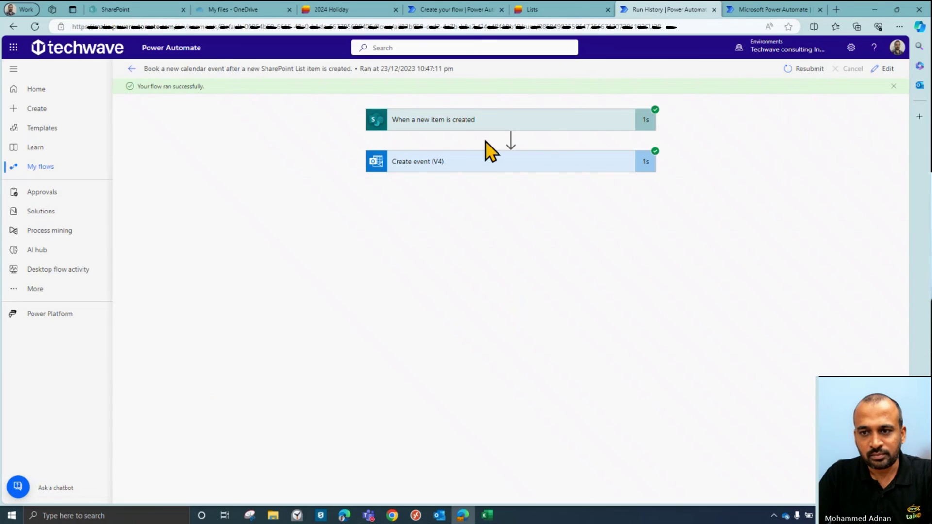
# - Expand the trigger and Create event (V4) steps to confirm Independence Day runs 2024-08-15 to 2024-08-16
pyautogui.click(543, 125)
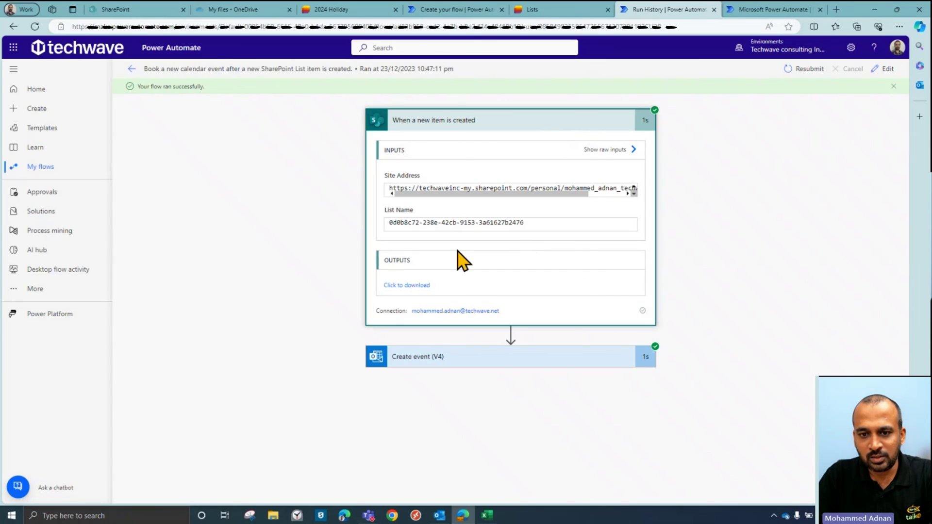
pyautogui.click(454, 360)
pyautogui.scroll(-3, 686, 261)
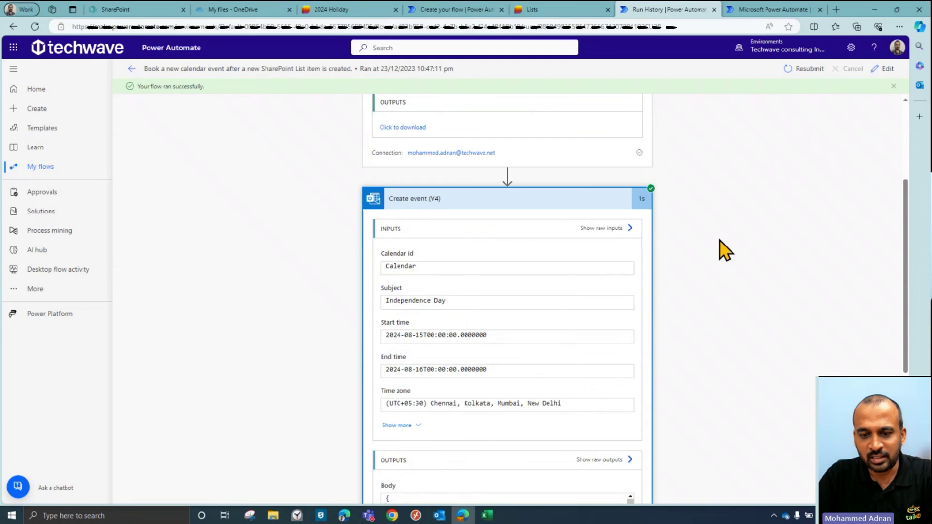
pyautogui.scroll(-2, 726, 250)
pyautogui.moveTo(392, 246); pyautogui.dragTo(438, 247)
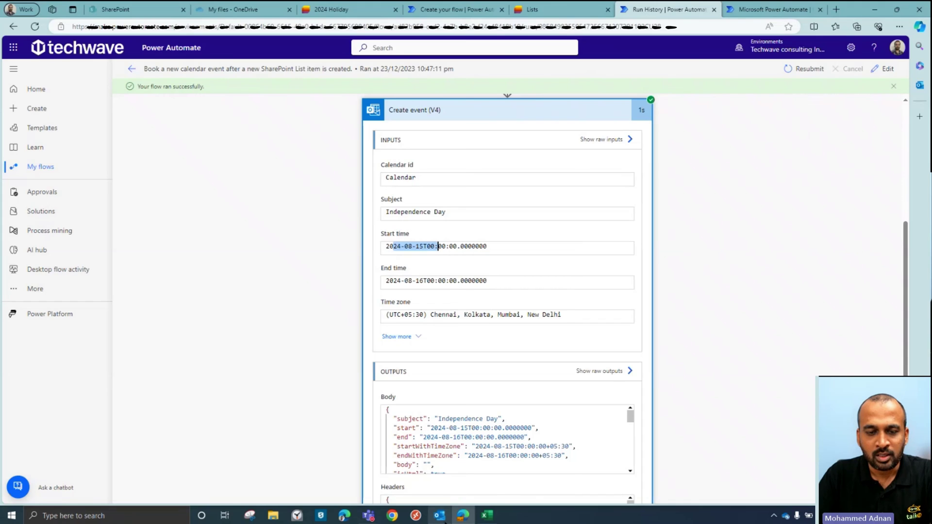
pyautogui.click(439, 516)
pyautogui.click(106, 110)
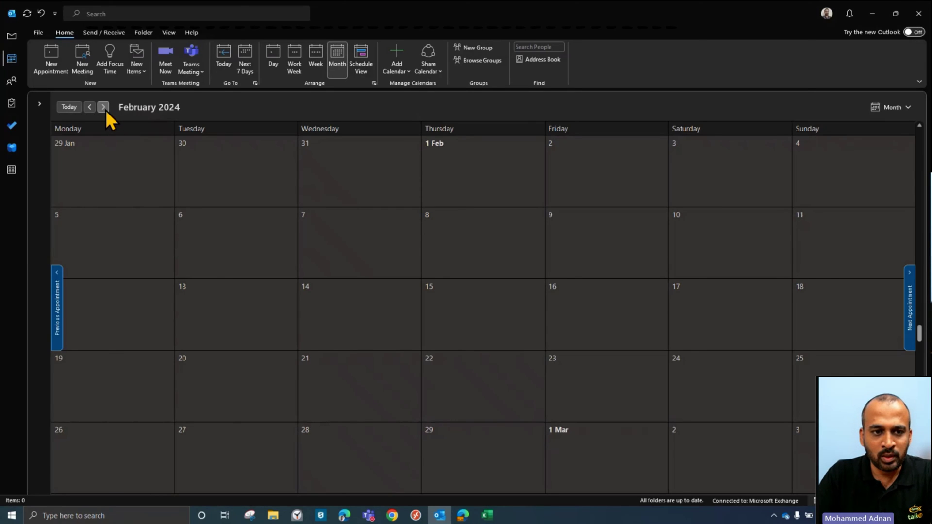
pyautogui.click(106, 110)
pyautogui.click(105, 109)
pyautogui.click(104, 107)
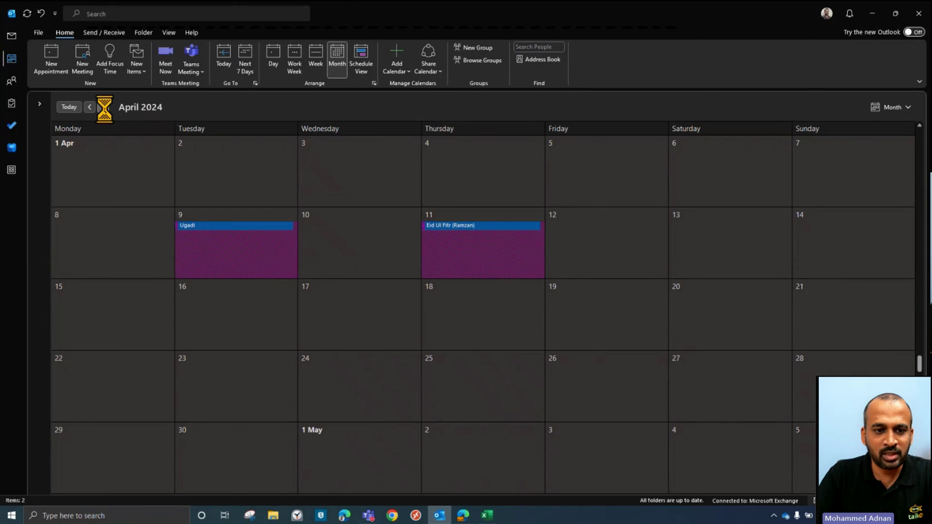
pyautogui.click(103, 106)
pyautogui.click(103, 107)
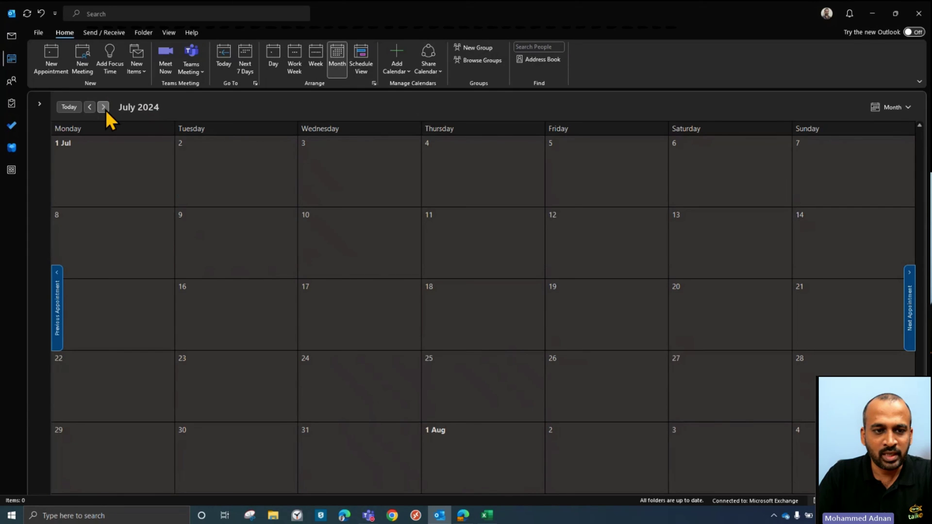
pyautogui.click(103, 106)
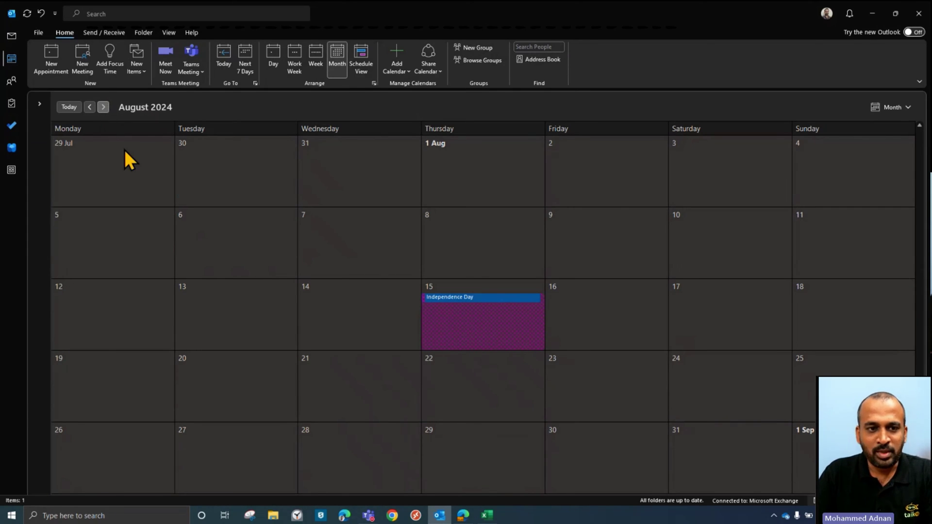
# - Page back to spring 2024 to check the April holidays, then return to January 2024
pyautogui.click(89, 106)
pyautogui.click(89, 106)
pyautogui.click(89, 107)
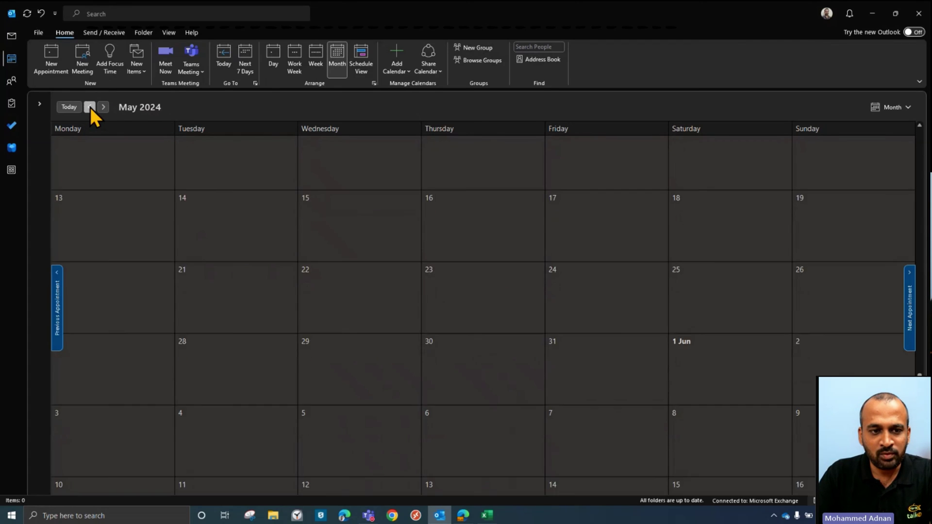
pyautogui.click(90, 107)
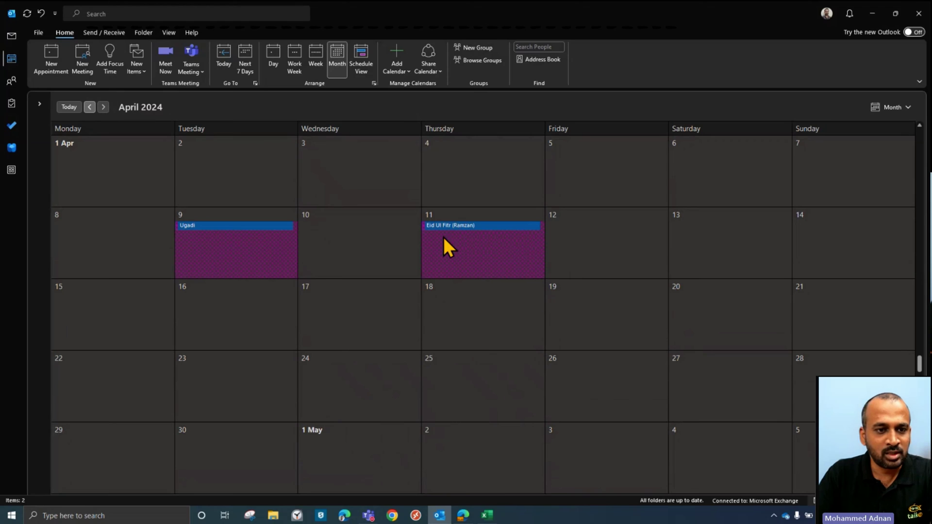
pyautogui.click(89, 107)
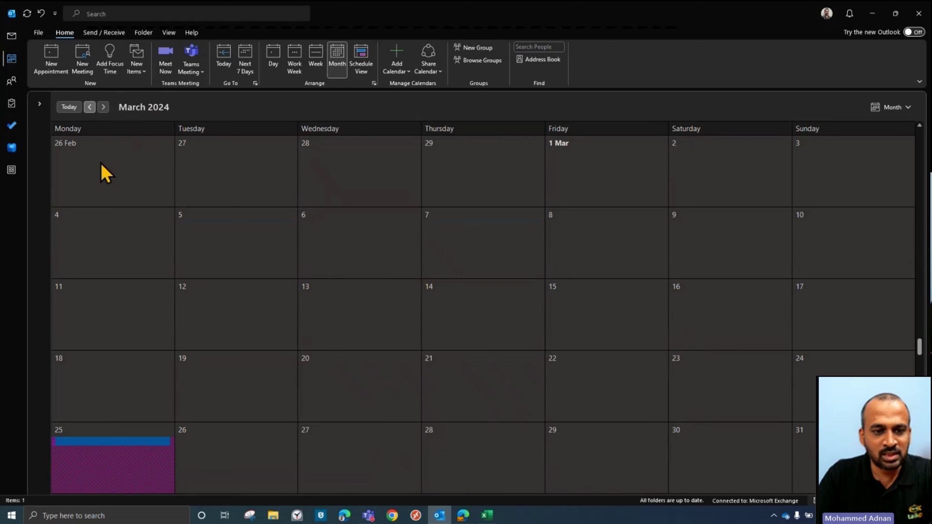
pyautogui.click(82, 108)
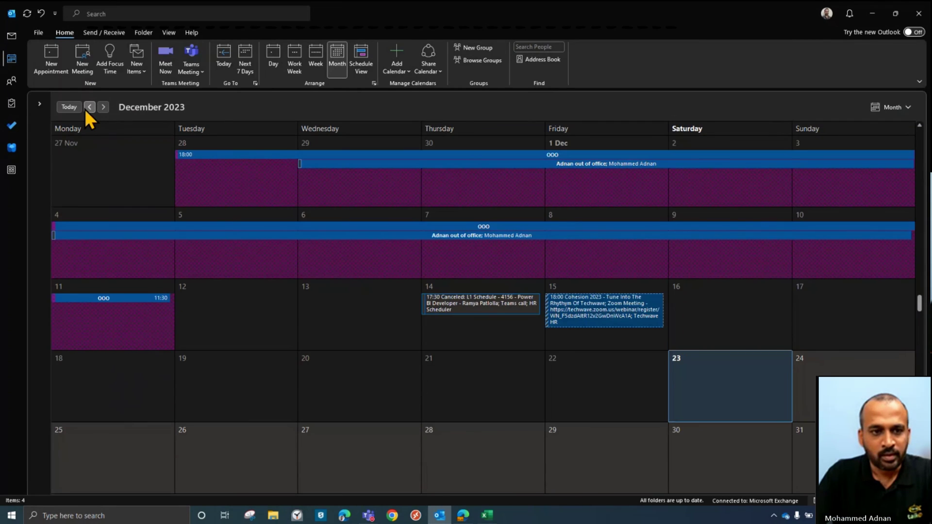
pyautogui.click(103, 107)
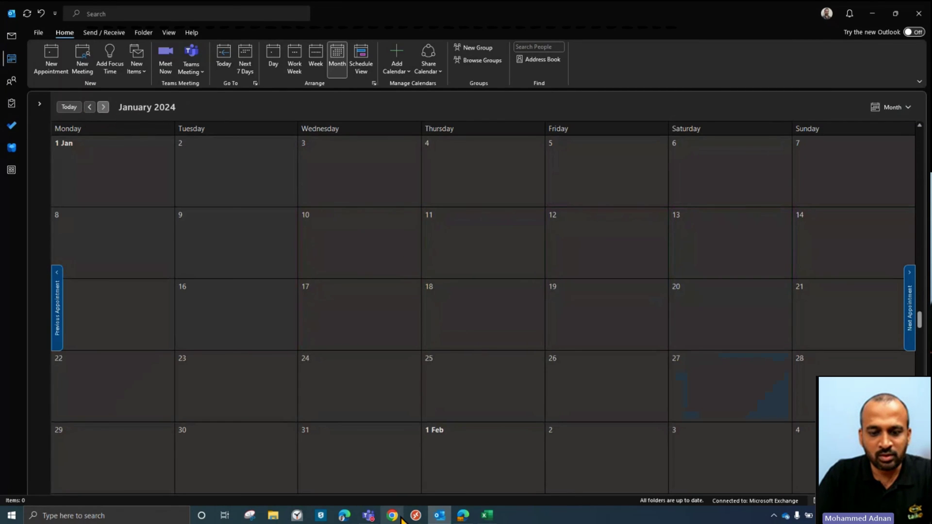
pyautogui.click(462, 516)
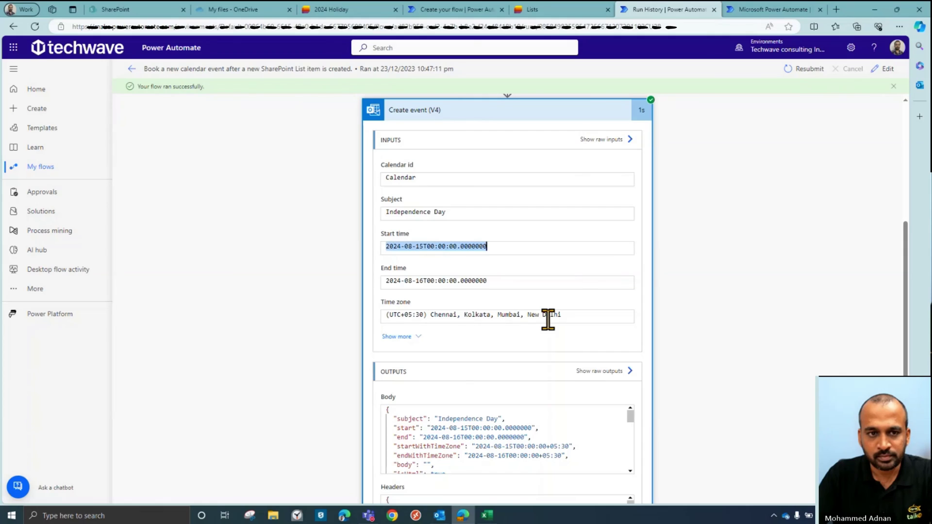
# - Go back to the Cloud flows list and open the All Holiday Calendar Event flow in the editor
pyautogui.hotkey('alt', 'Left')
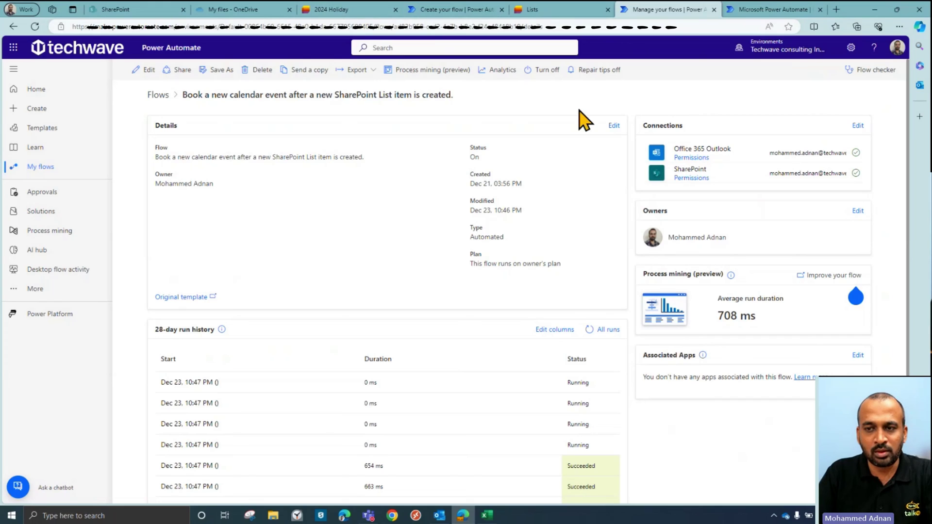
pyautogui.click(747, 10)
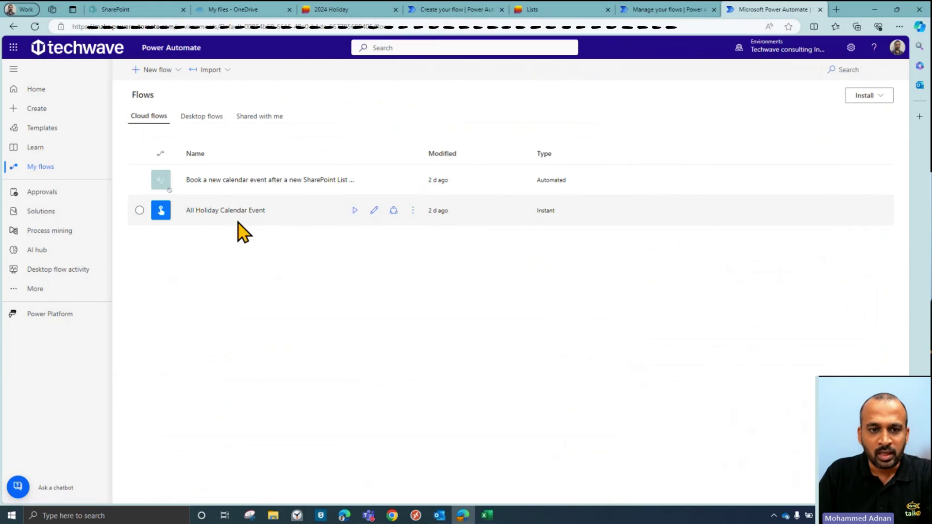
pyautogui.click(174, 70)
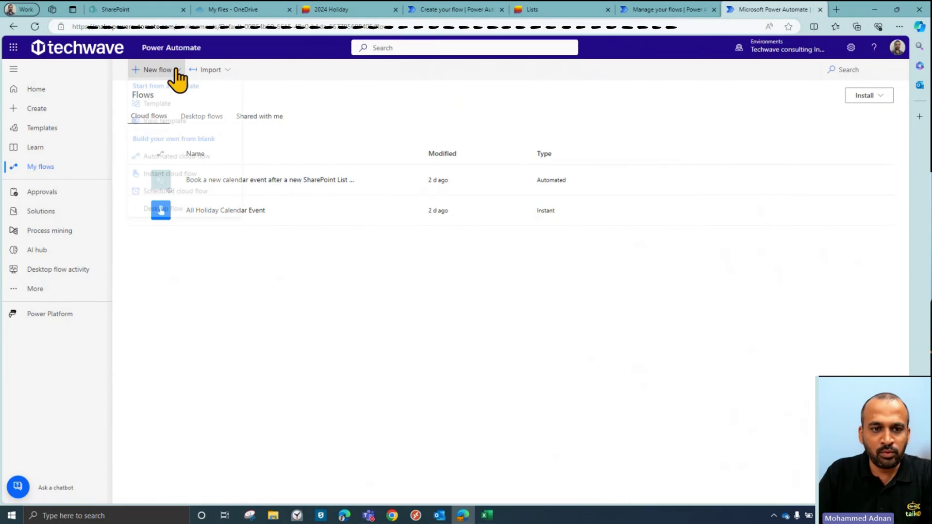
pyautogui.click(276, 258)
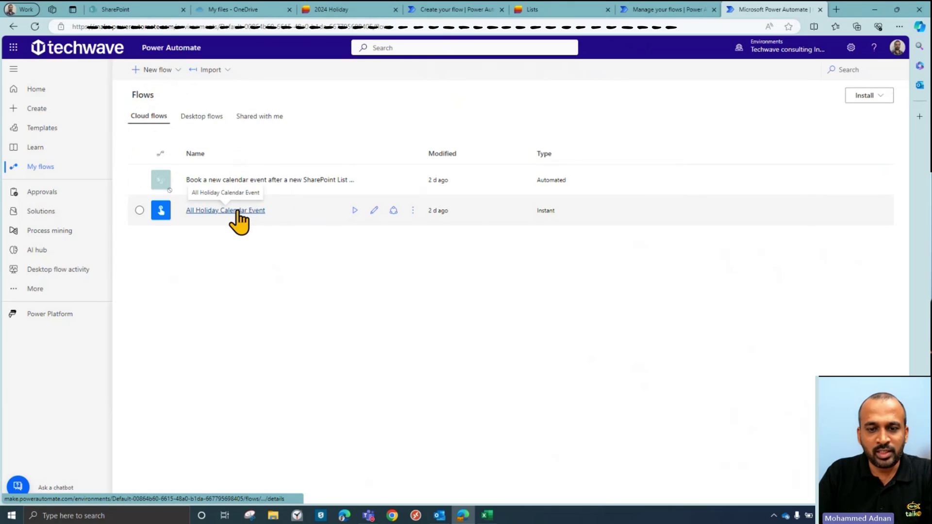
pyautogui.click(372, 210)
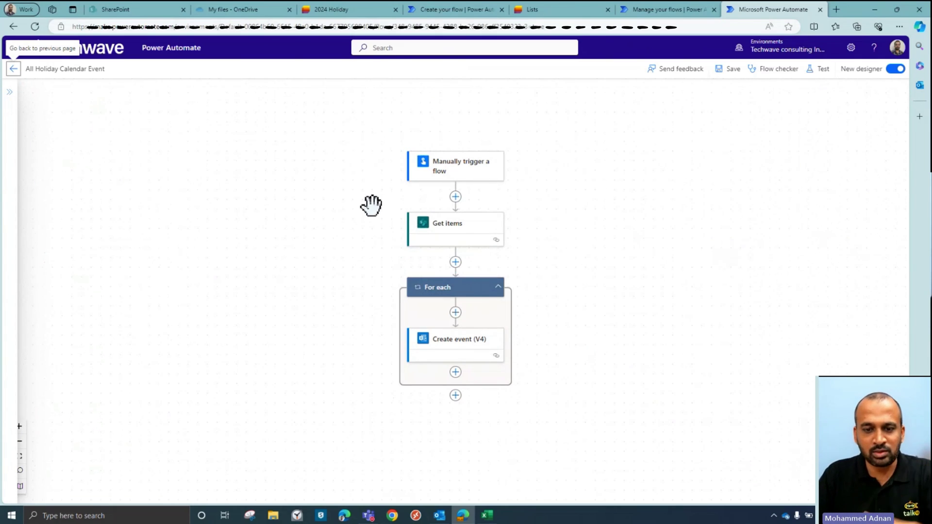
# - Review the Get items and Create event parameters, including the Subject's dynamic content
pyautogui.click(472, 223)
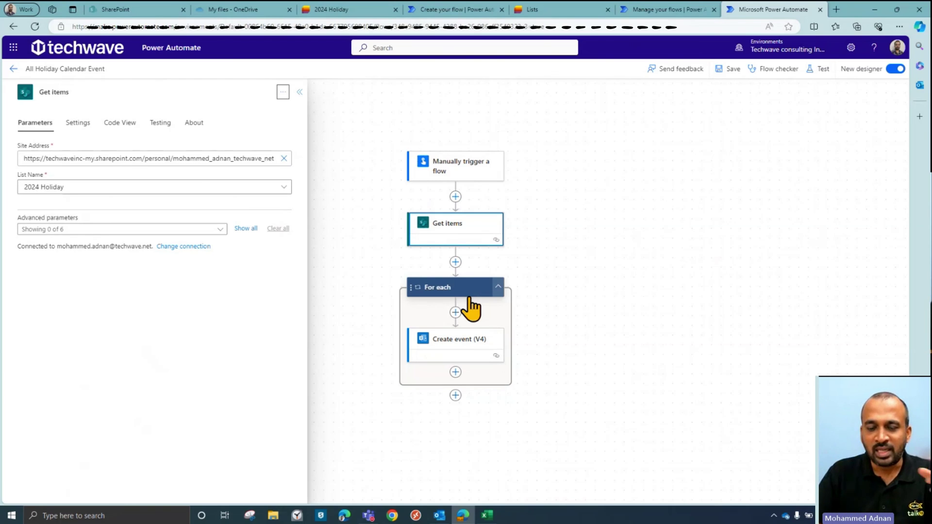
pyautogui.click(475, 348)
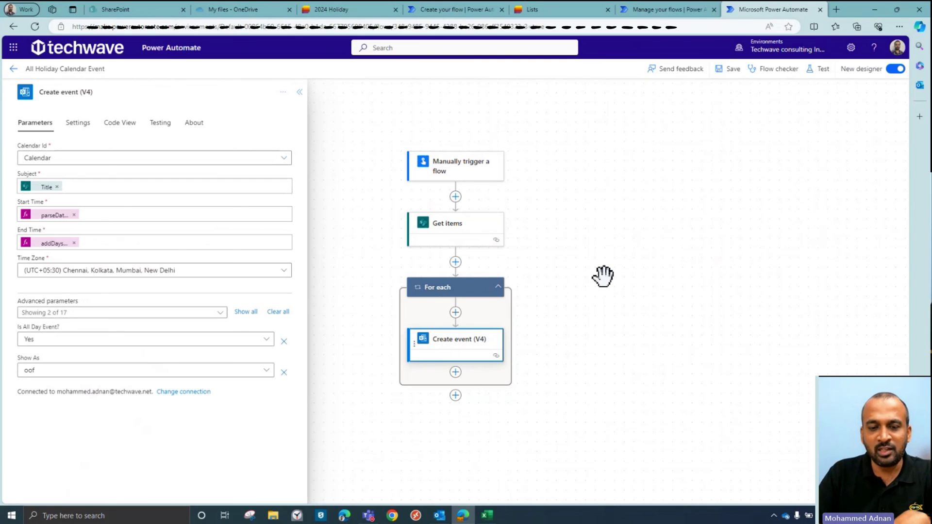
pyautogui.click(181, 182)
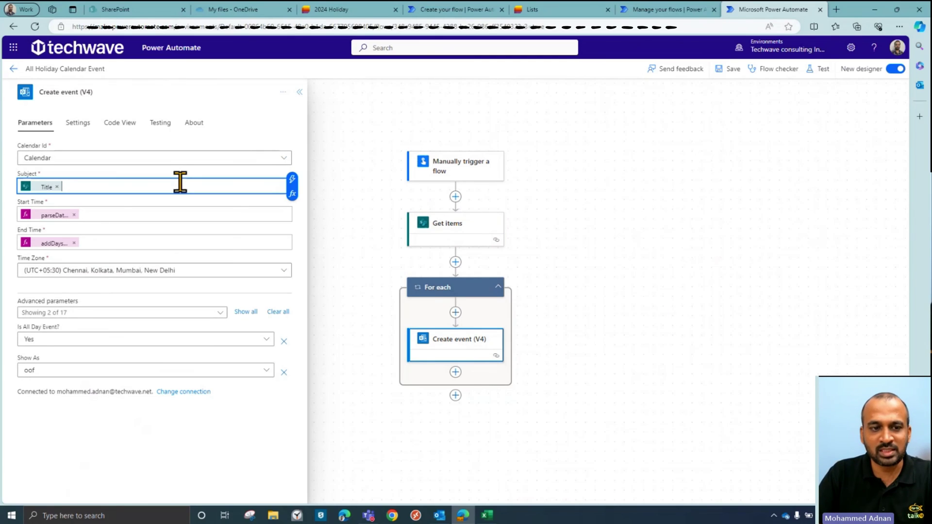
pyautogui.click(291, 179)
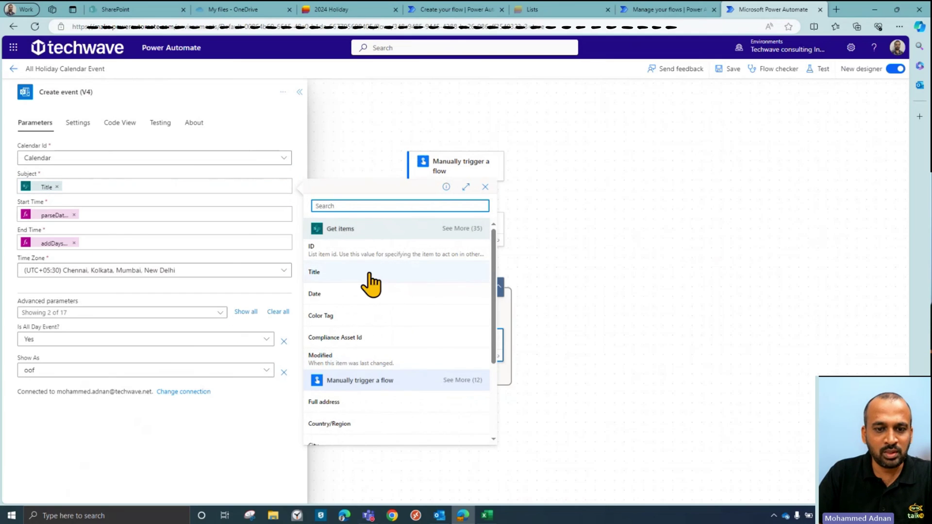
# - Inspect the Start Time and End Time parseDateTime/addDays expressions and their item references
pyautogui.click(124, 215)
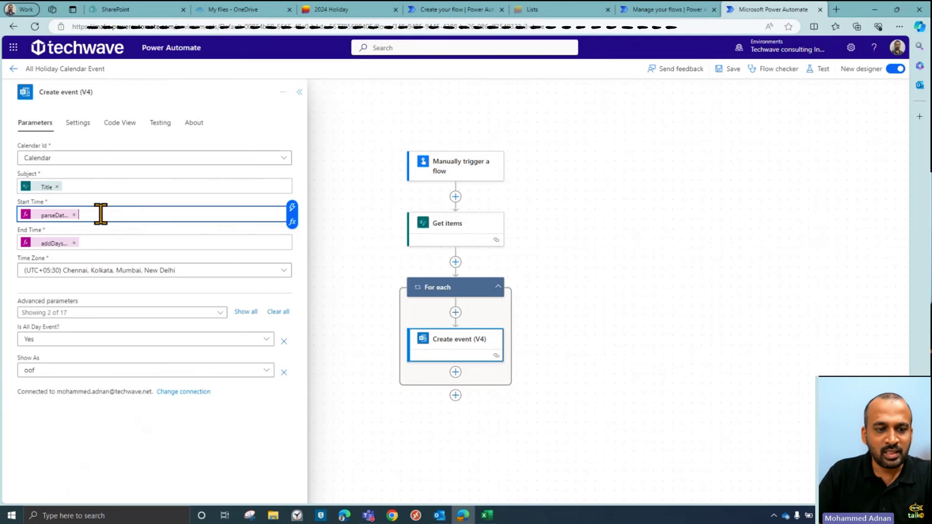
pyautogui.click(50, 216)
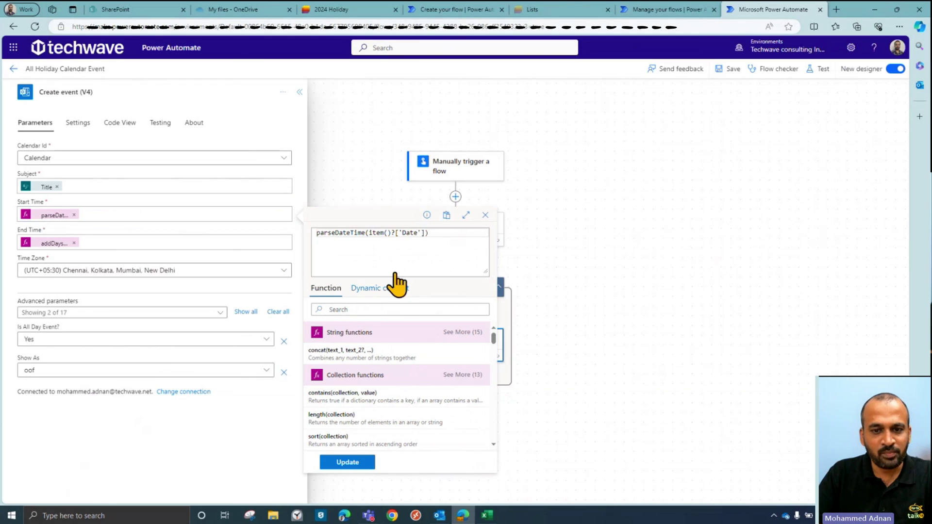
pyautogui.doubleClick(375, 233)
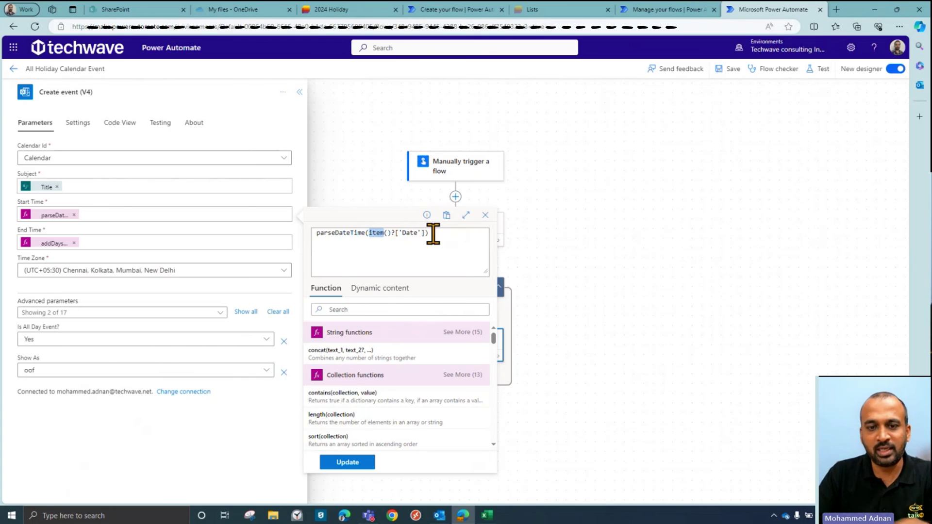
pyautogui.click(48, 243)
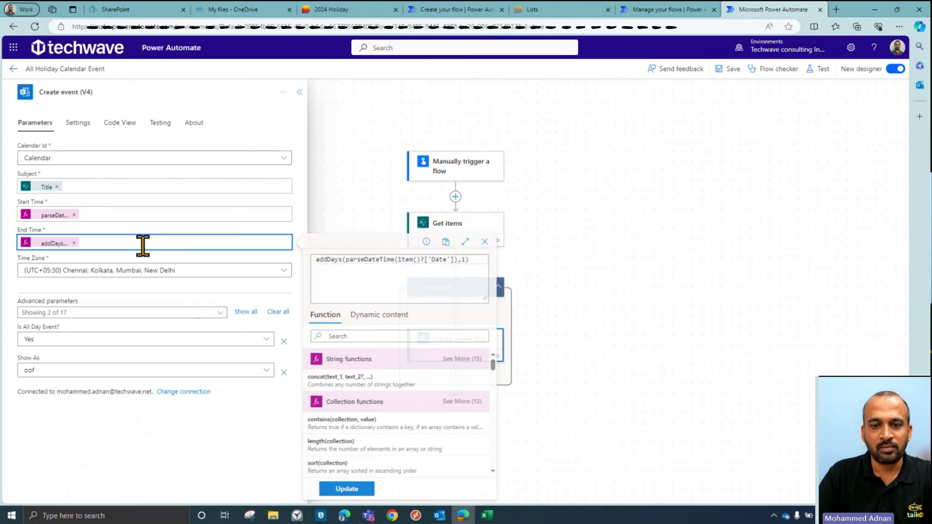
pyautogui.moveTo(391, 258); pyautogui.dragTo(426, 258)
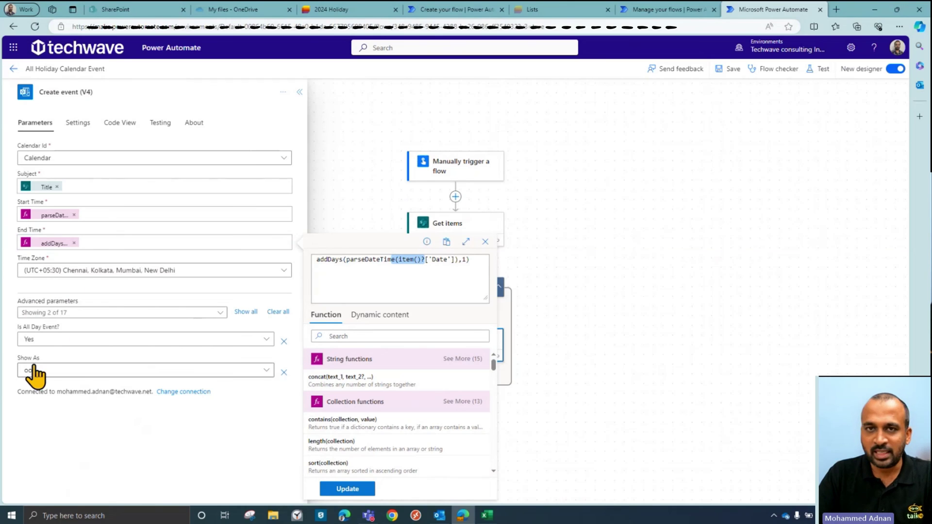
pyautogui.click(559, 243)
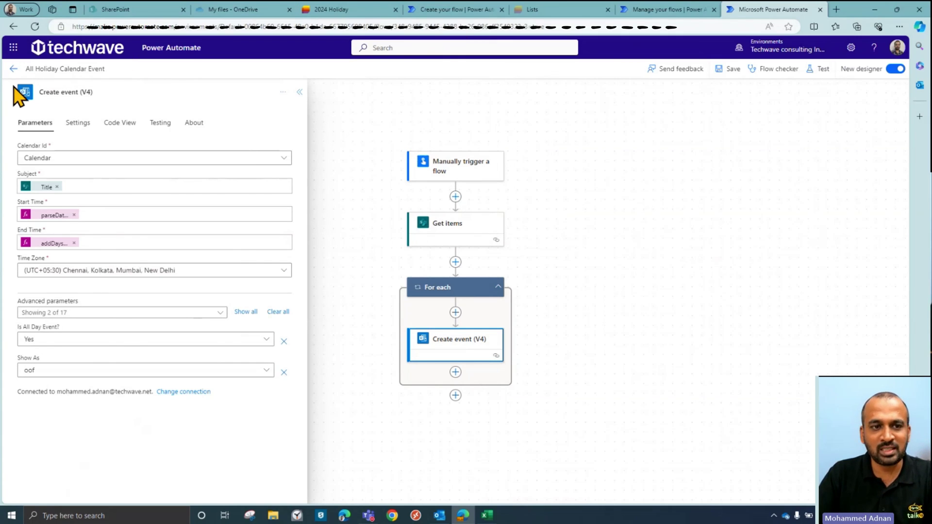
# - Exit the designer to My flows and switch to the Book a new calendar event flow's designer
pyautogui.click(13, 68)
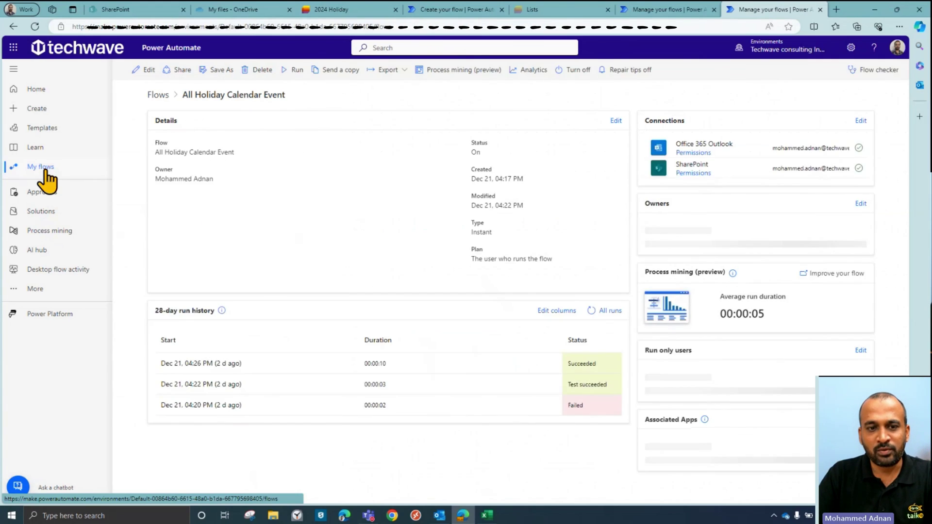
pyautogui.click(45, 168)
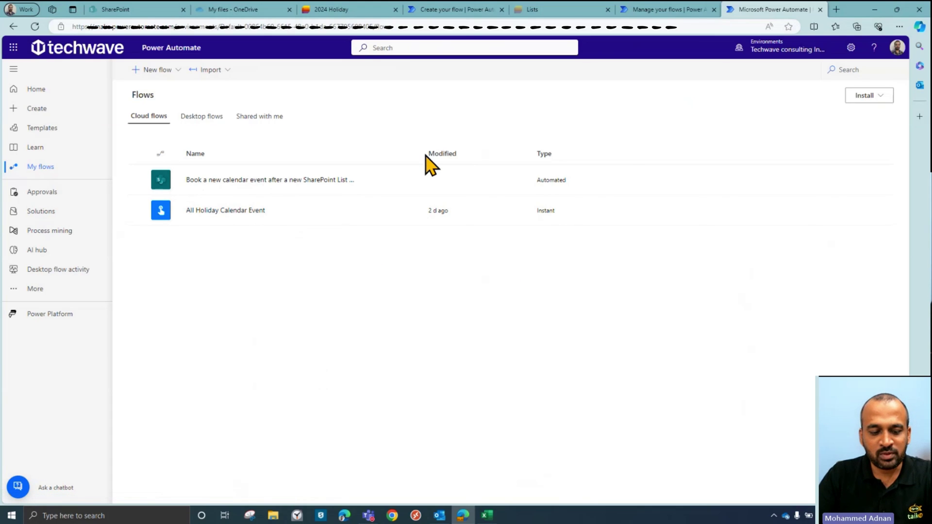
pyautogui.hotkey('ctrl', 'shift', 'Tab')
pyautogui.hotkey('ctrl', 'shift', 'Tab')
pyautogui.hotkey('ctrl', 'shift', 'Tab')
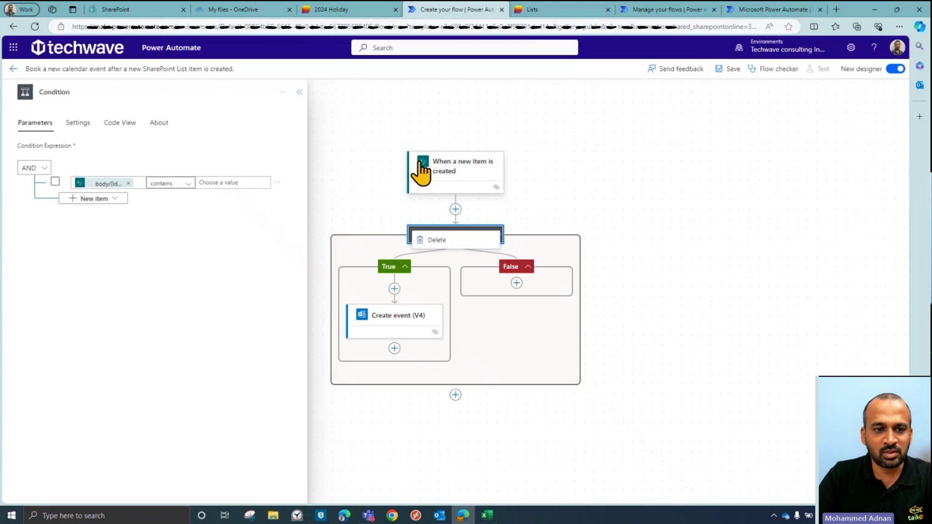
# - Delete the duplicate New Year row, leaving the single 1/1/2024 entry in the 2024 Holiday list
pyautogui.hotkey('ctrl', 'shift', 'Tab')
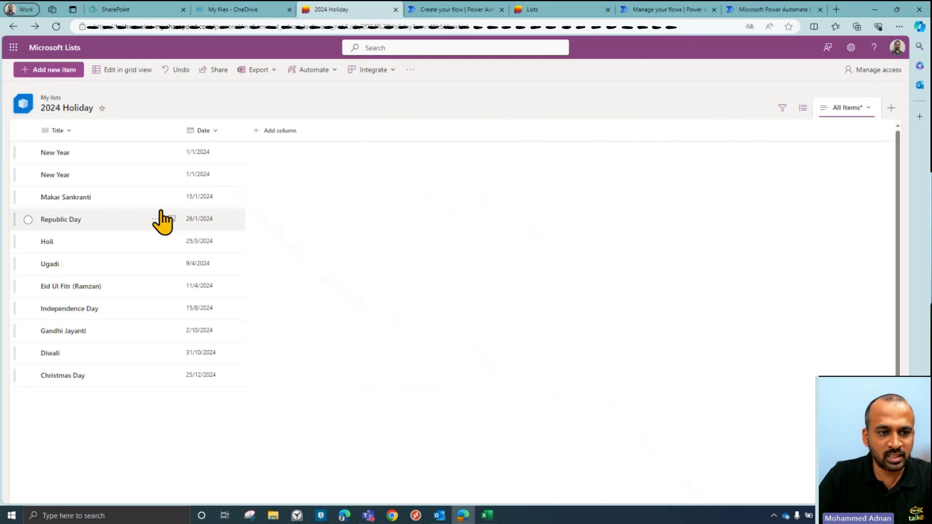
pyautogui.click(29, 175)
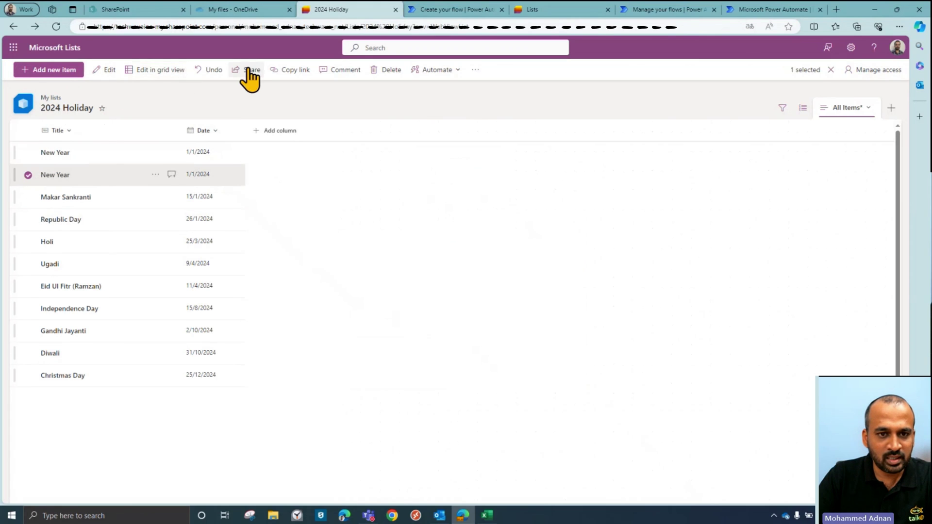
pyautogui.click(391, 69)
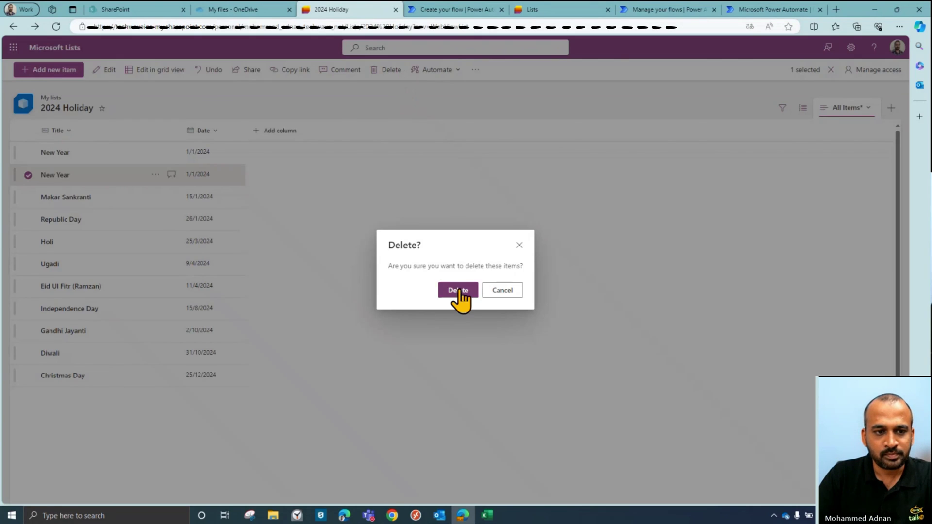
pyautogui.click(456, 290)
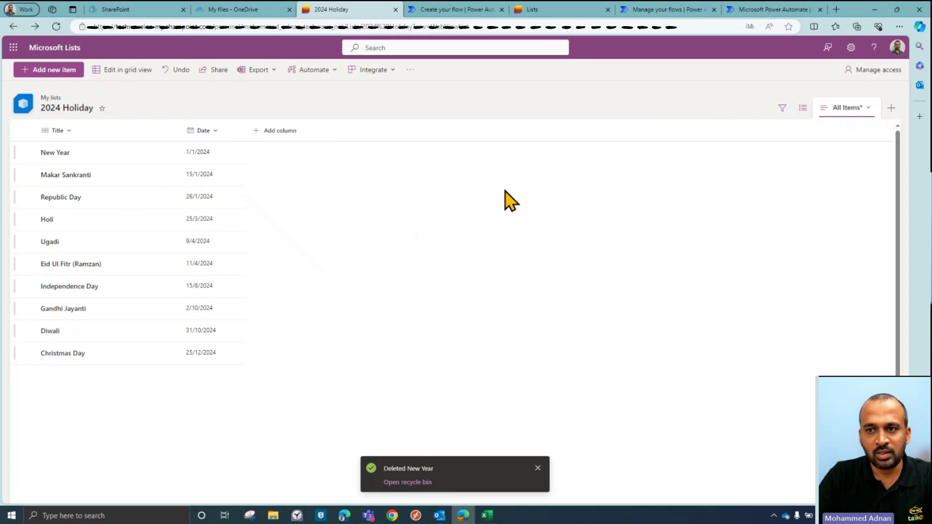
pyautogui.hotkey('ctrl', 'Tab')
pyautogui.hotkey('ctrl', 'Tab')
pyautogui.hotkey('ctrl', 'Tab')
pyautogui.hotkey('ctrl', 'Tab')
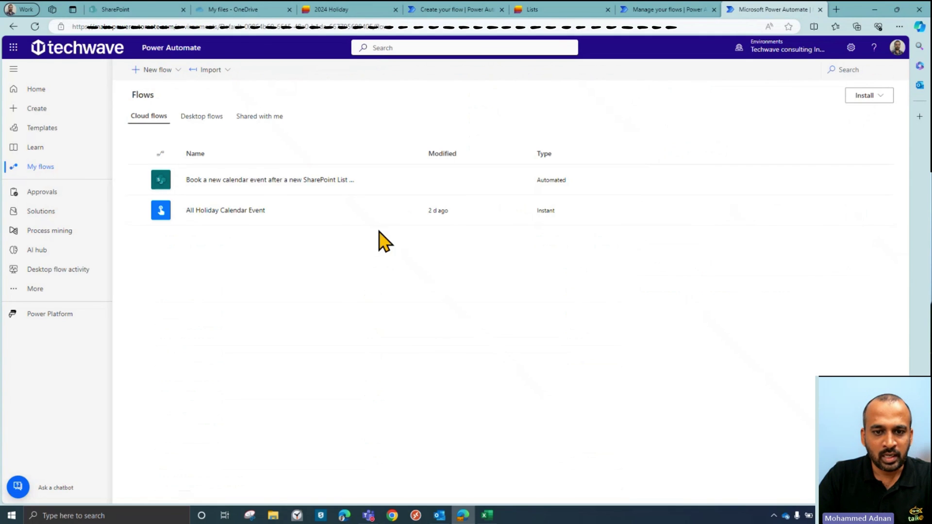
# - Manually run All Holiday Calendar Event and confirm its Dec 23, 10:51 PM run succeeded, then switch to Outlook
pyautogui.click(356, 210)
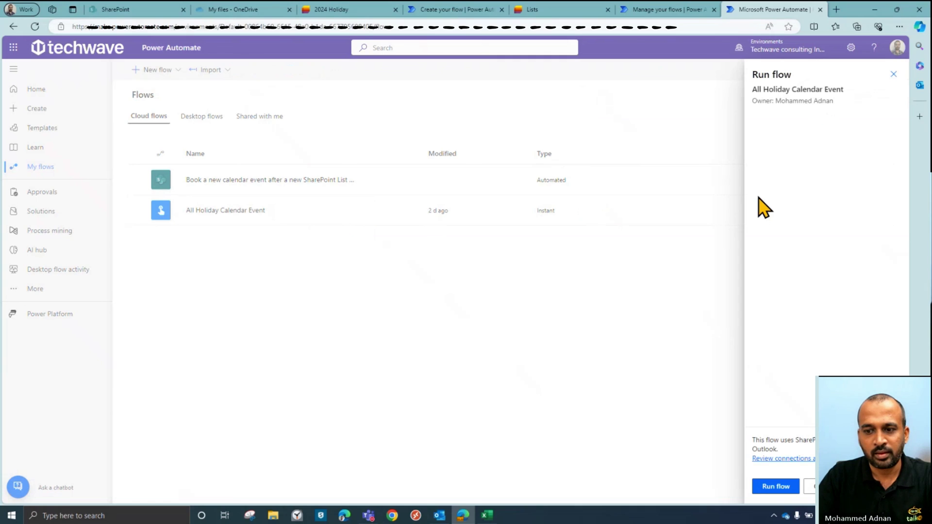
pyautogui.click(781, 486)
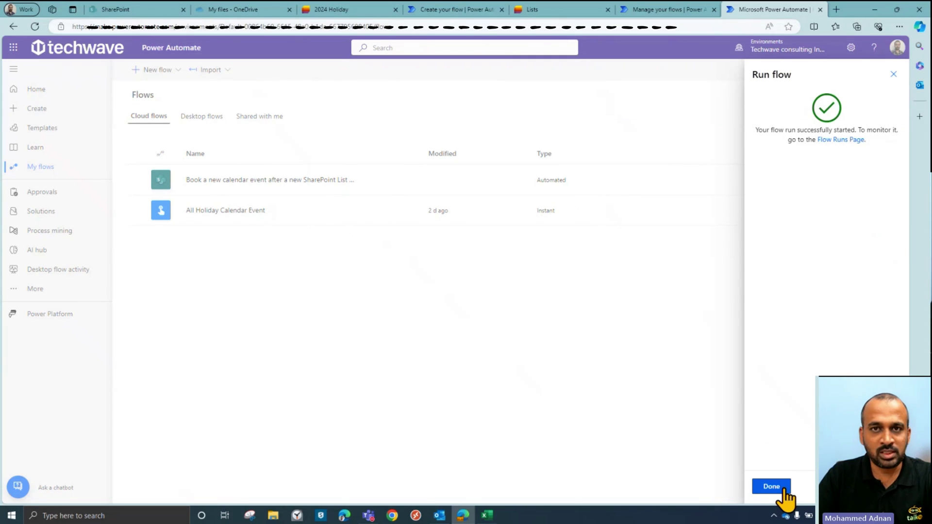
pyautogui.click(780, 486)
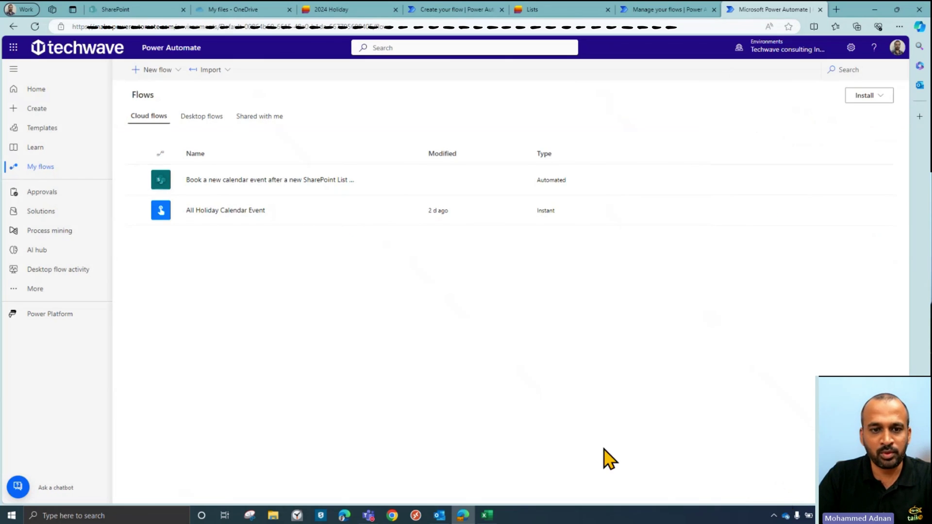
pyautogui.click(230, 211)
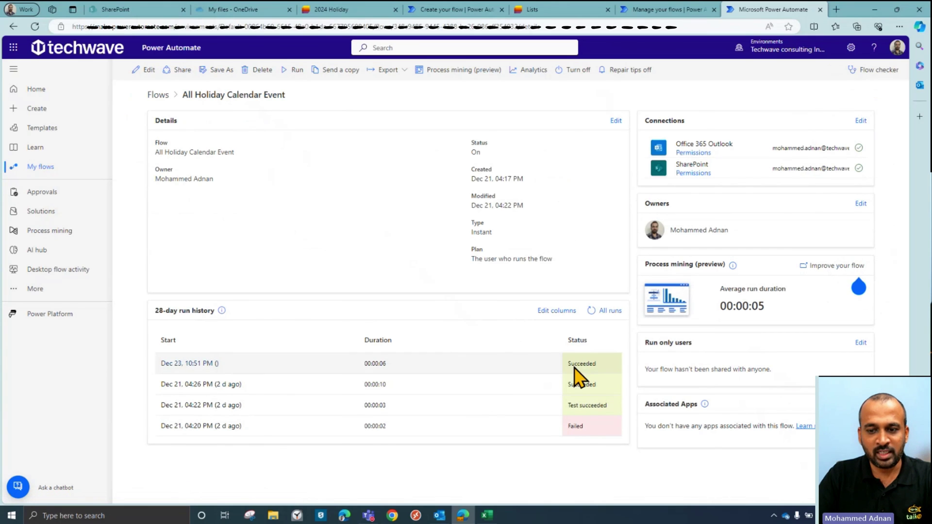
pyautogui.click(439, 513)
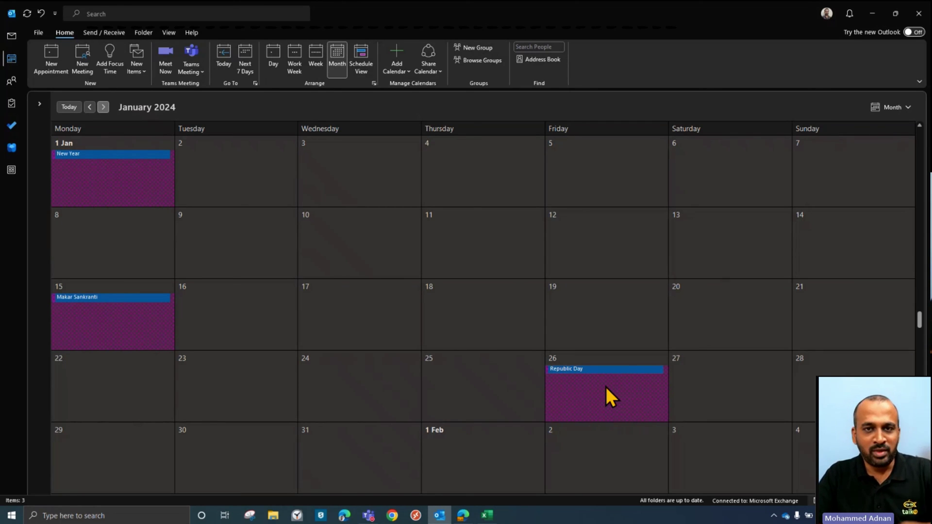
# - Verify the holiday events in Outlook's January 2024 month view, then open the flow's Share page
pyautogui.moveTo(435, 517)
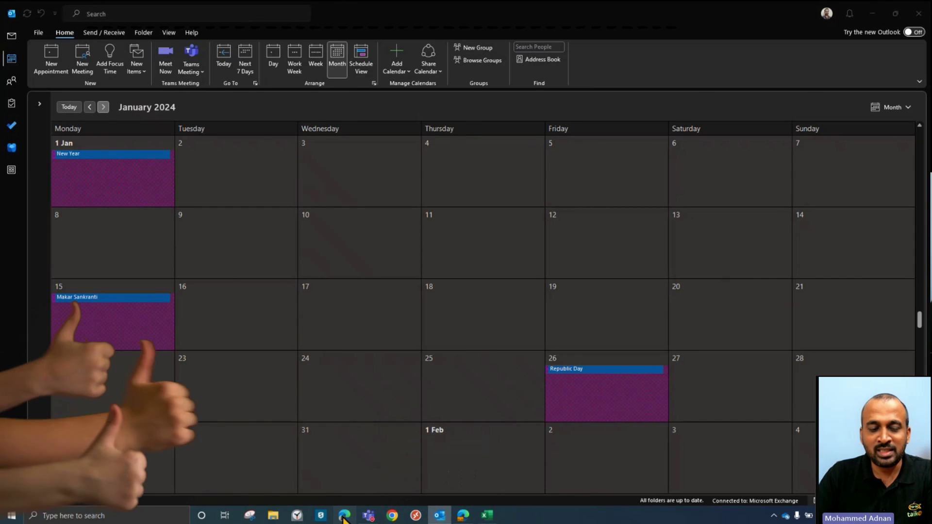
pyautogui.click(461, 513)
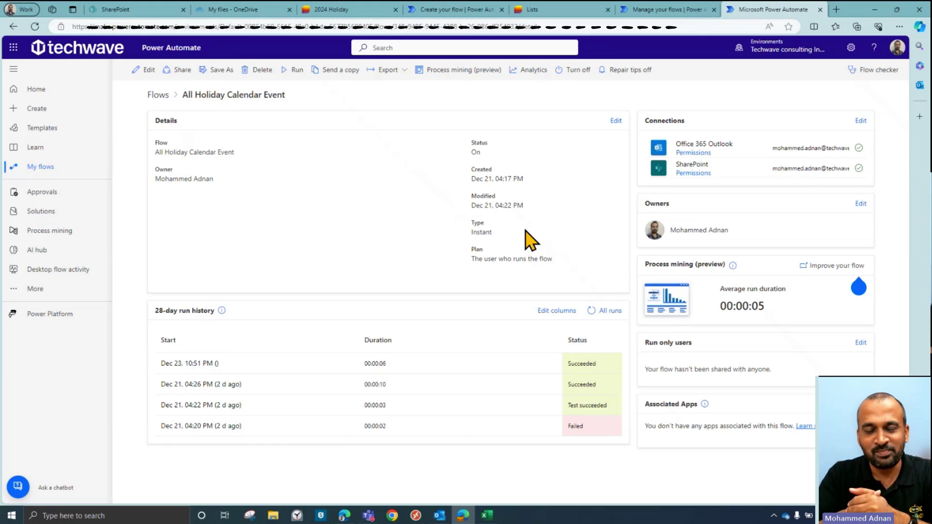
pyautogui.click(185, 78)
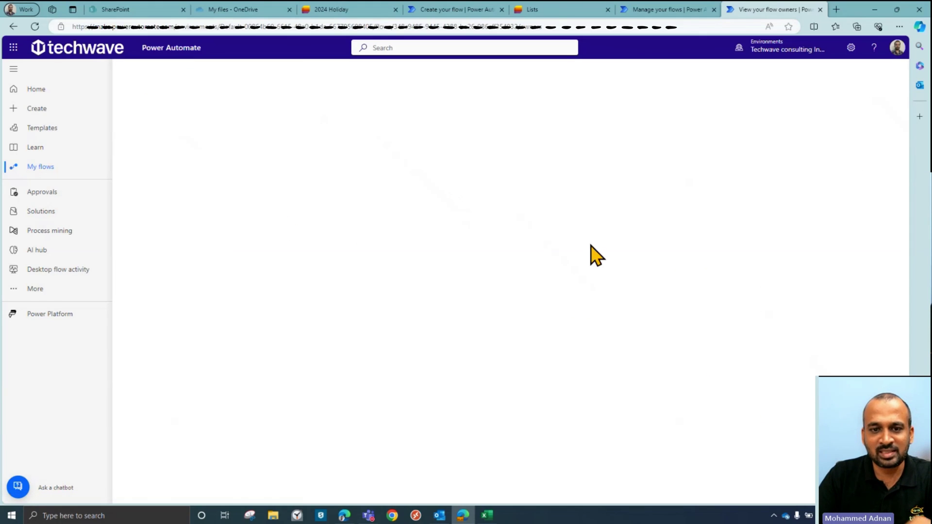